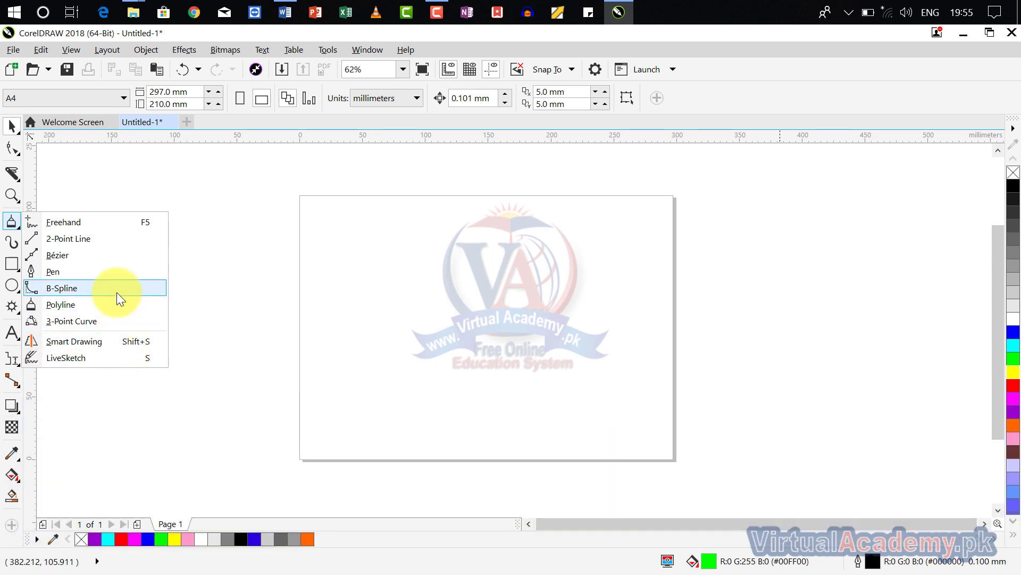
Step: Draw an open wavy B-Spline curve looping back across the page, about 272 mm wide and 108 mm high
{"action": "left_click", "coordinate": [116, 292]}
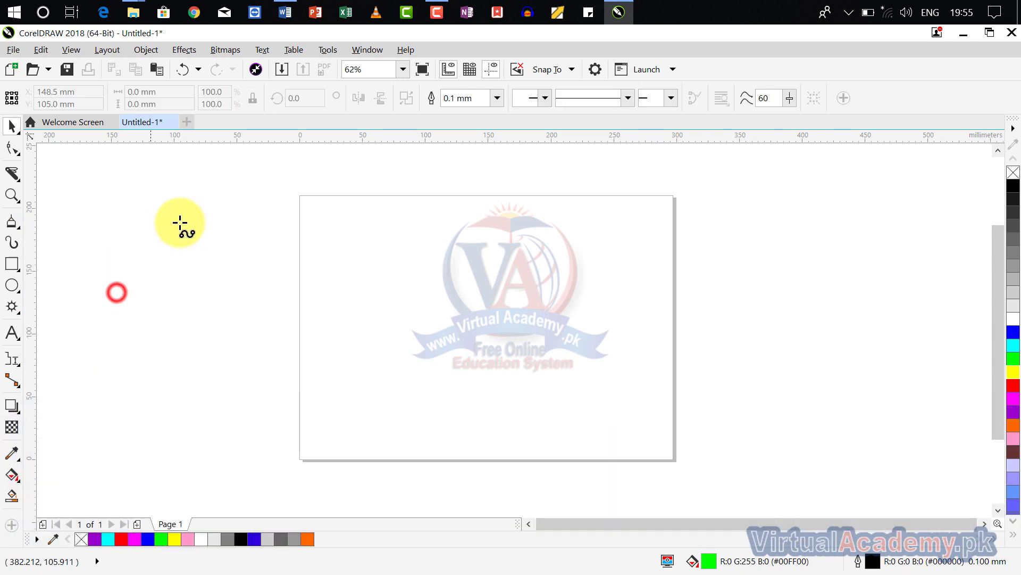
{"action": "left_click", "coordinate": [357, 294]}
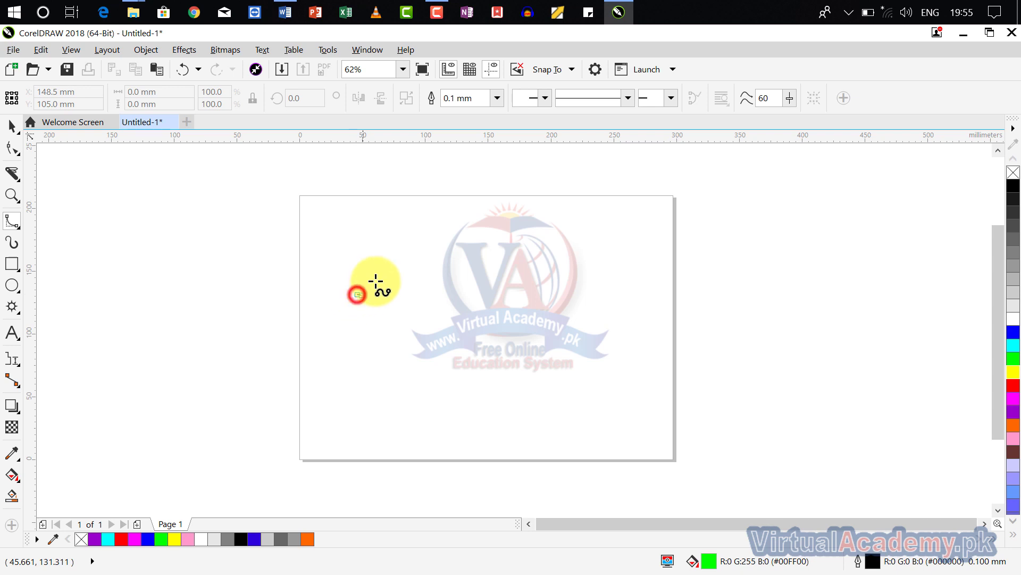
{"action": "left_click", "coordinate": [427, 207]}
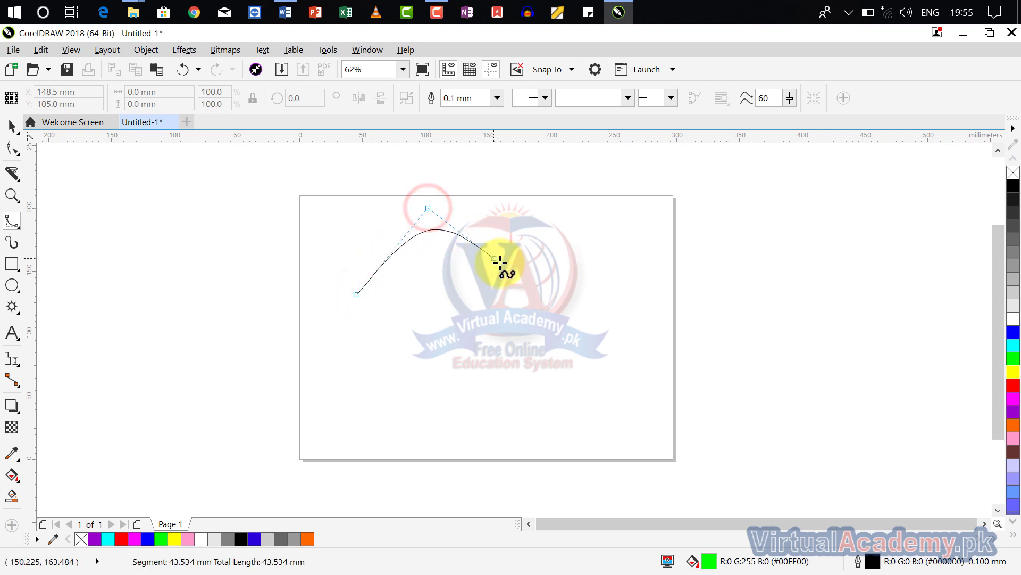
{"action": "left_click", "coordinate": [527, 308]}
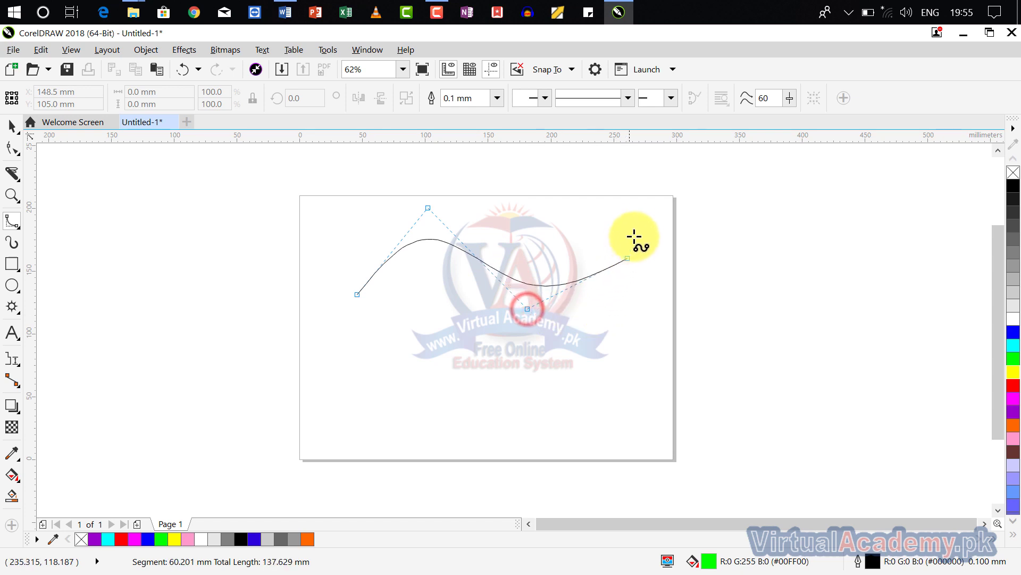
{"action": "left_click", "coordinate": [639, 221]}
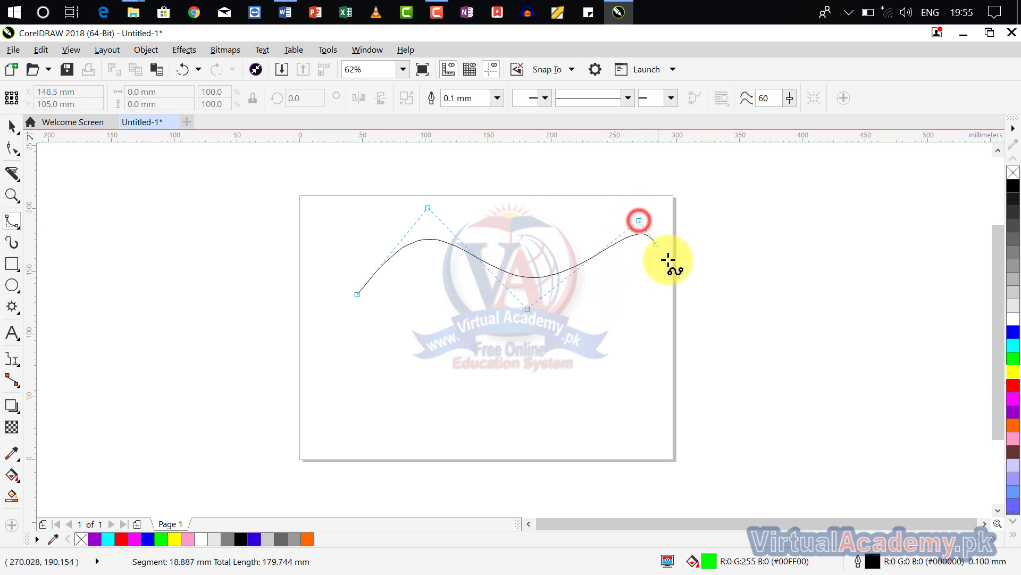
{"action": "left_click", "coordinate": [644, 404]}
{"action": "left_click", "coordinate": [459, 300]}
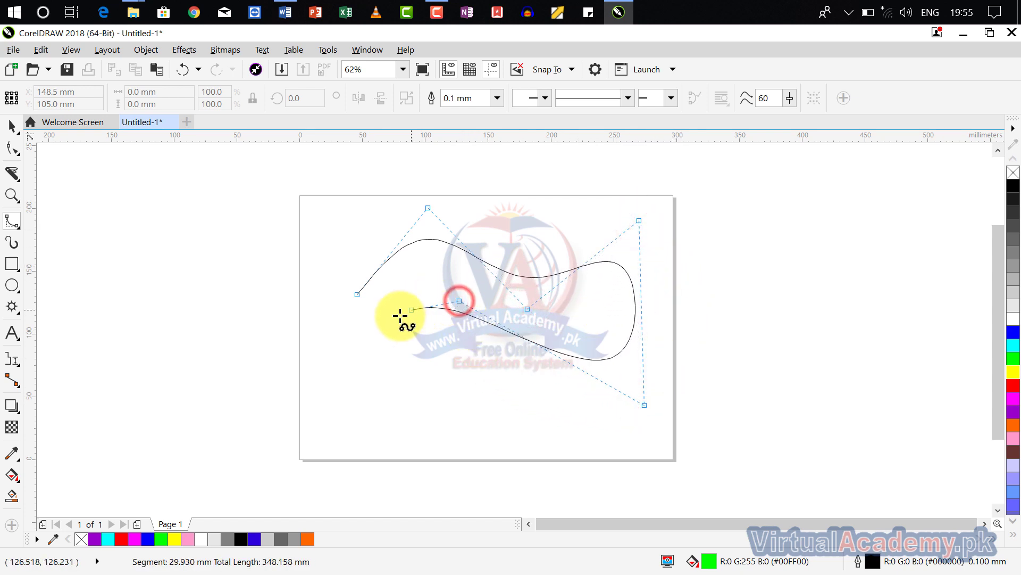
{"action": "left_click", "coordinate": [346, 405]}
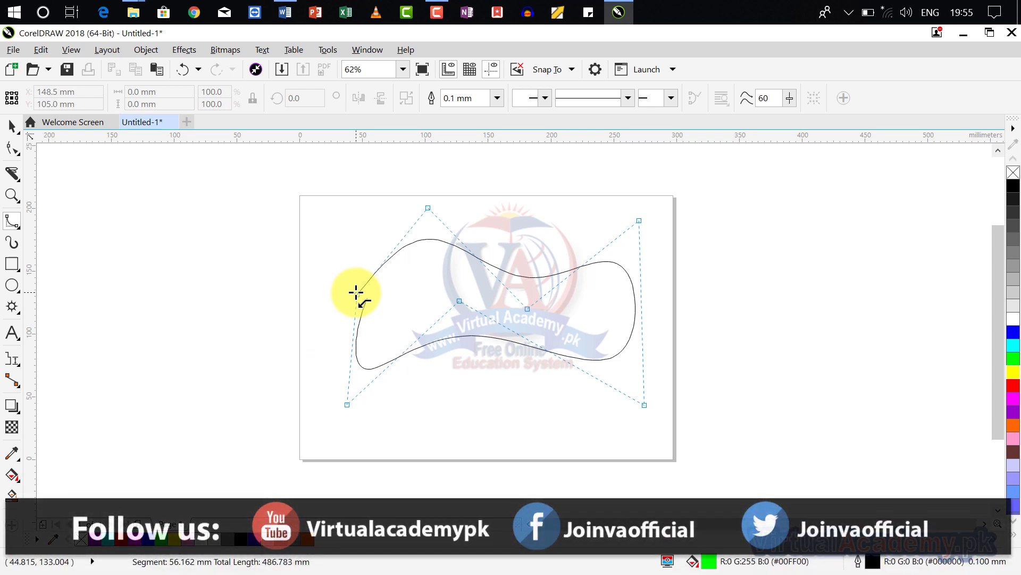
{"action": "left_click", "coordinate": [293, 328]}
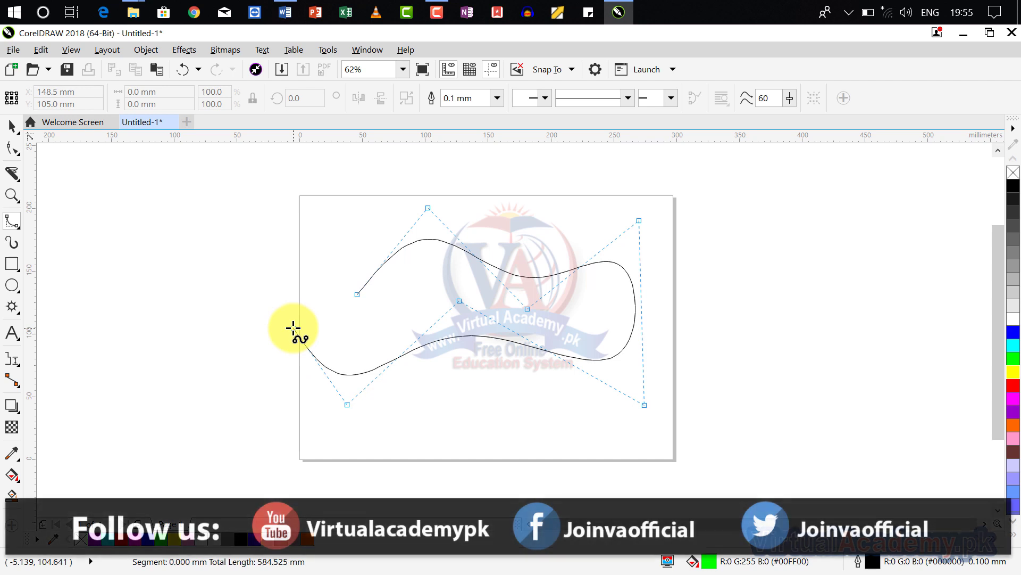
{"action": "left_click", "coordinate": [298, 326]}
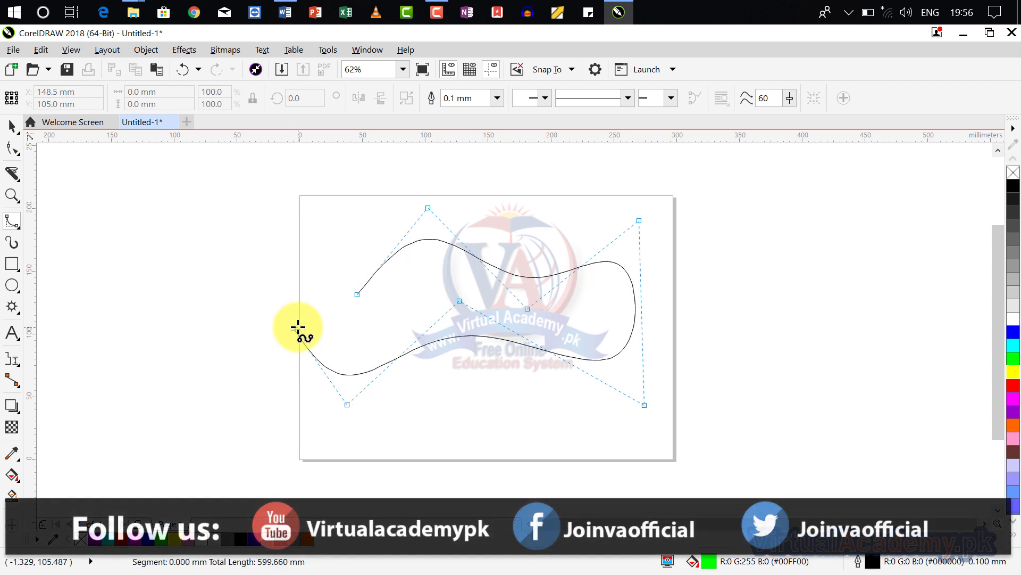
{"action": "double_click", "coordinate": [298, 327]}
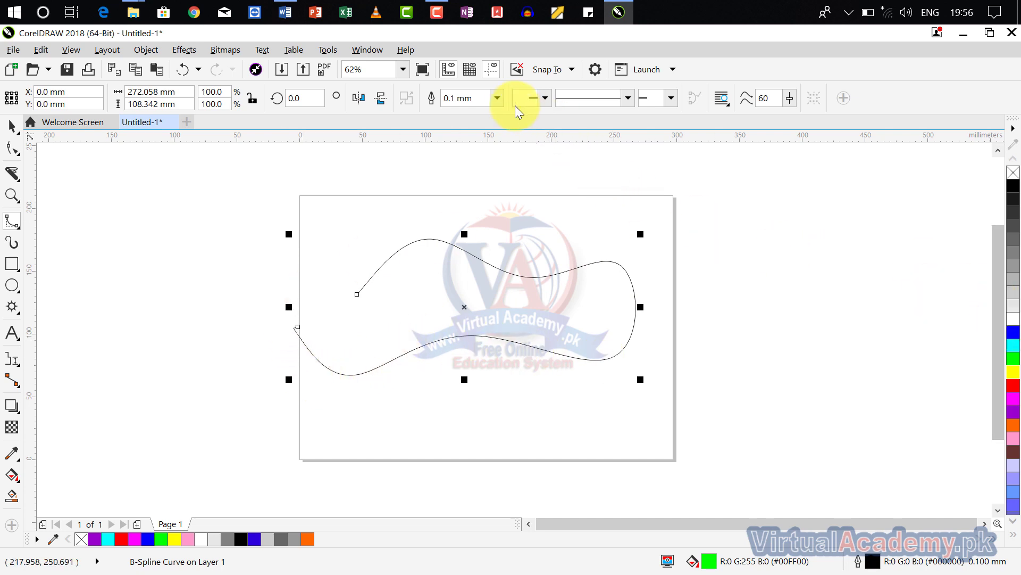
Step: Give the curve a 3.0 mm red outline and close it by joining its two end points
{"action": "left_click", "coordinate": [495, 101]}
{"action": "left_click", "coordinate": [465, 232]}
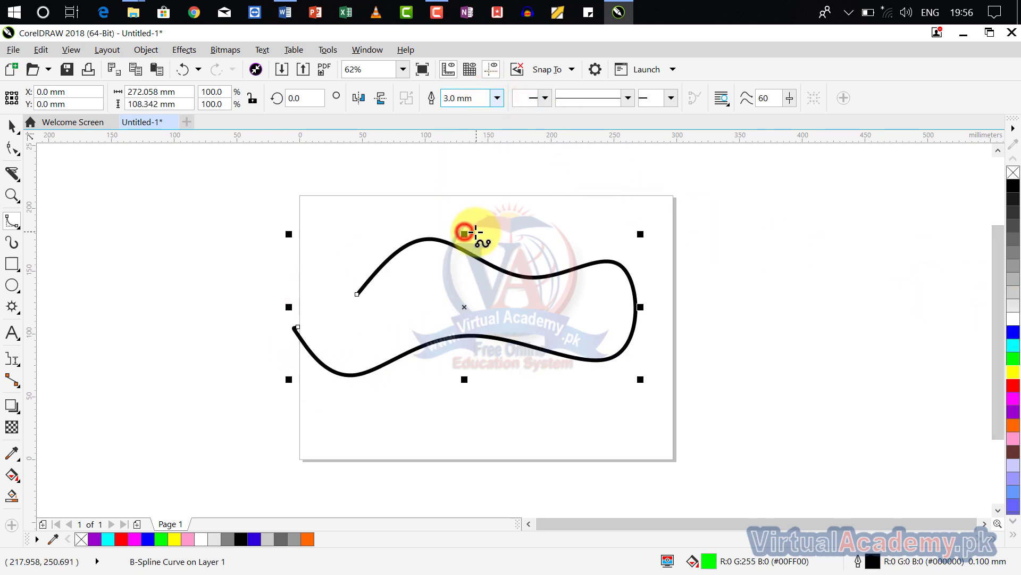
{"action": "right_click", "coordinate": [1013, 387]}
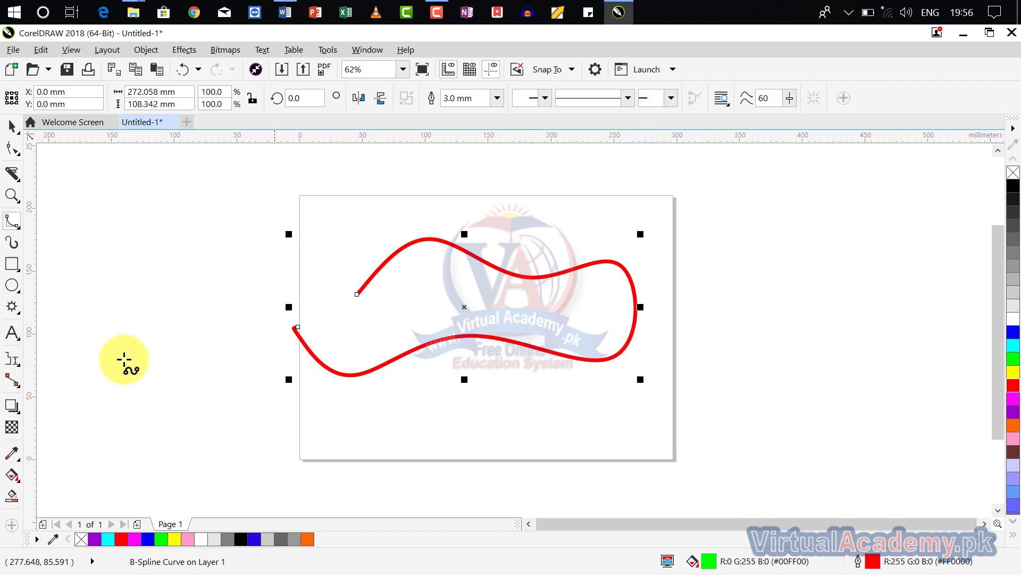
{"action": "left_click", "coordinate": [297, 326]}
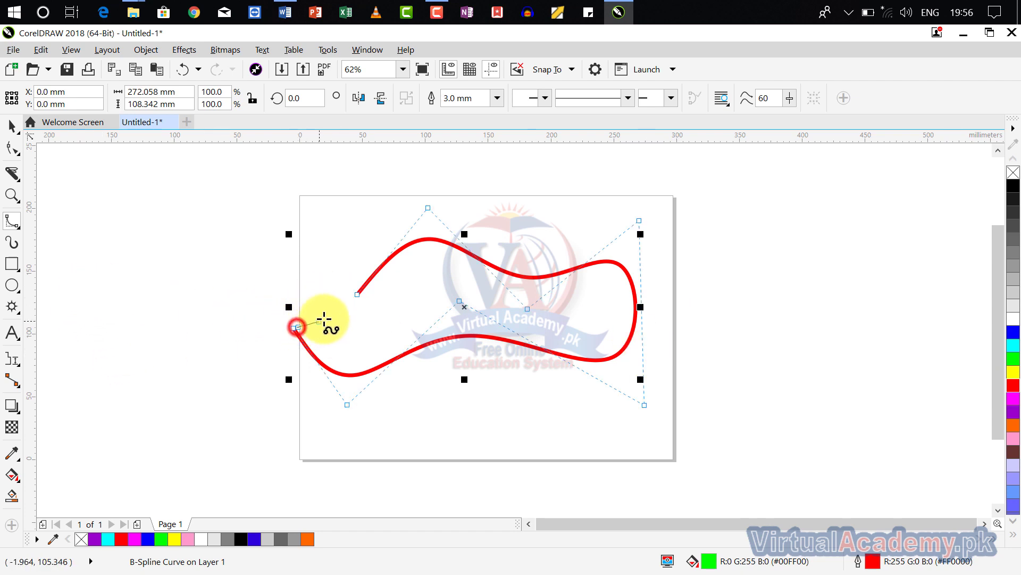
{"action": "left_click", "coordinate": [357, 293]}
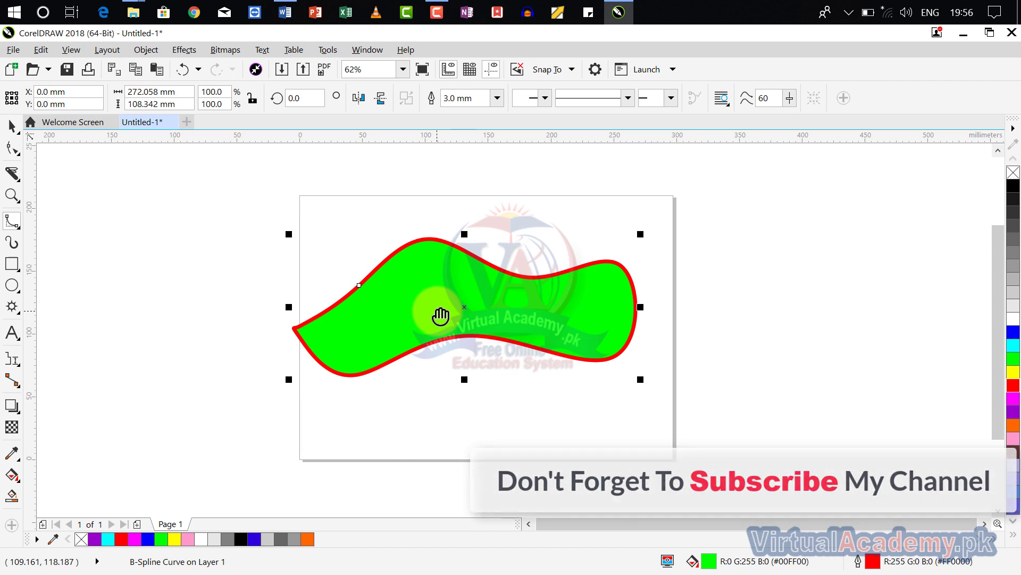
Step: Draw a closed, wavy-bottomed B-Spline shape beside the page, about 290 mm wide and 139 mm high
{"action": "left_click_drag", "start_coordinate": [440, 316], "coordinate": [205, 375]}
{"action": "left_click", "coordinate": [549, 296]}
{"action": "left_click", "coordinate": [753, 181]}
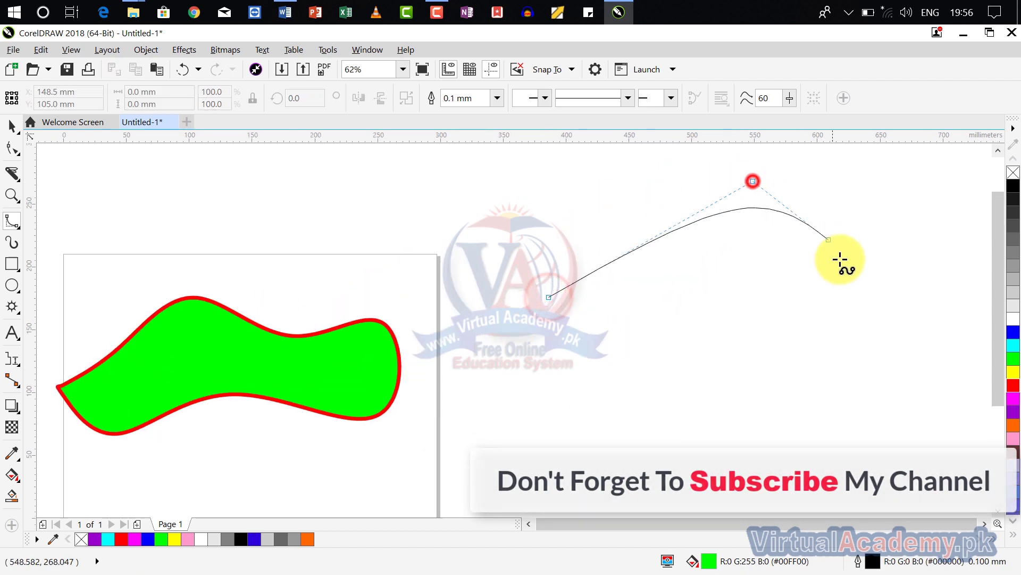
{"action": "left_click", "coordinate": [849, 418]}
{"action": "left_click", "coordinate": [711, 307]}
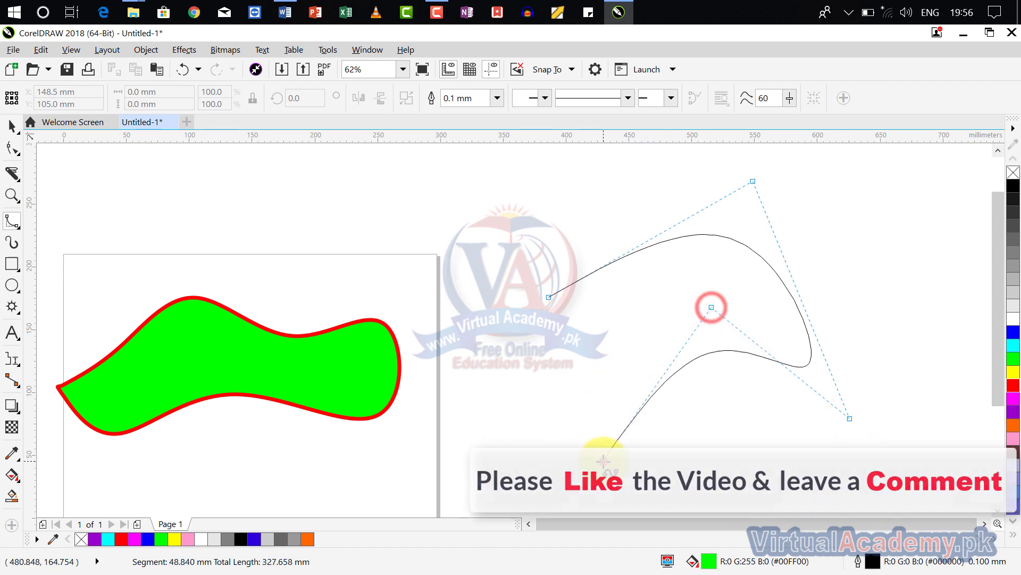
{"action": "left_click", "coordinate": [604, 460]}
{"action": "left_click", "coordinate": [626, 304]}
{"action": "left_click", "coordinate": [515, 456]}
{"action": "left_click", "coordinate": [517, 319]}
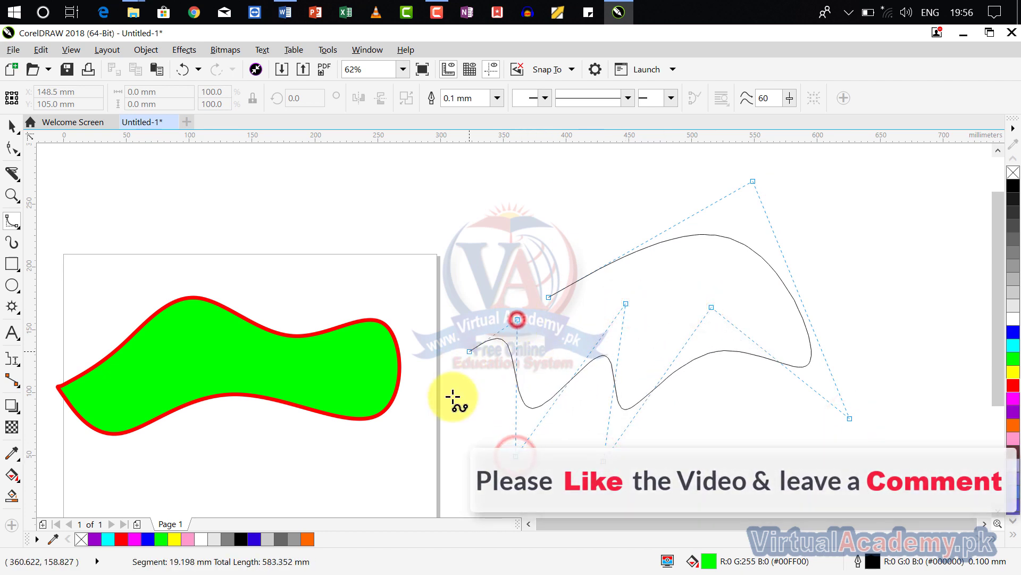
{"action": "left_click", "coordinate": [435, 440]}
{"action": "left_click", "coordinate": [453, 245]}
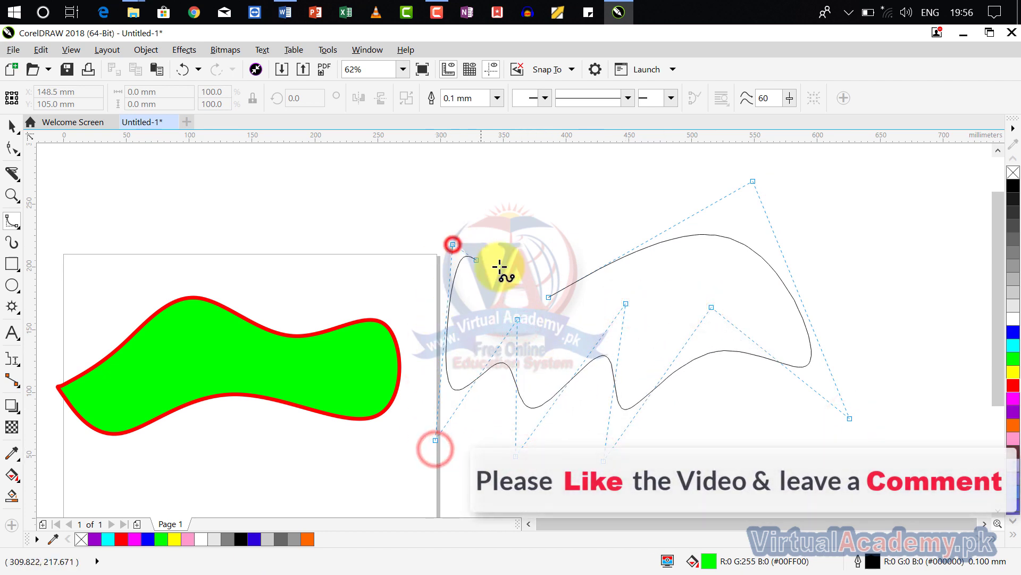
{"action": "left_click", "coordinate": [546, 294]}
Step: Delete both B-Spline shapes from the drawing
{"action": "scroll", "coordinate": [639, 285], "scroll_direction": "down", "scroll_amount": 2}
{"action": "left_click_drag", "start_coordinate": [640, 290], "coordinate": [653, 224]}
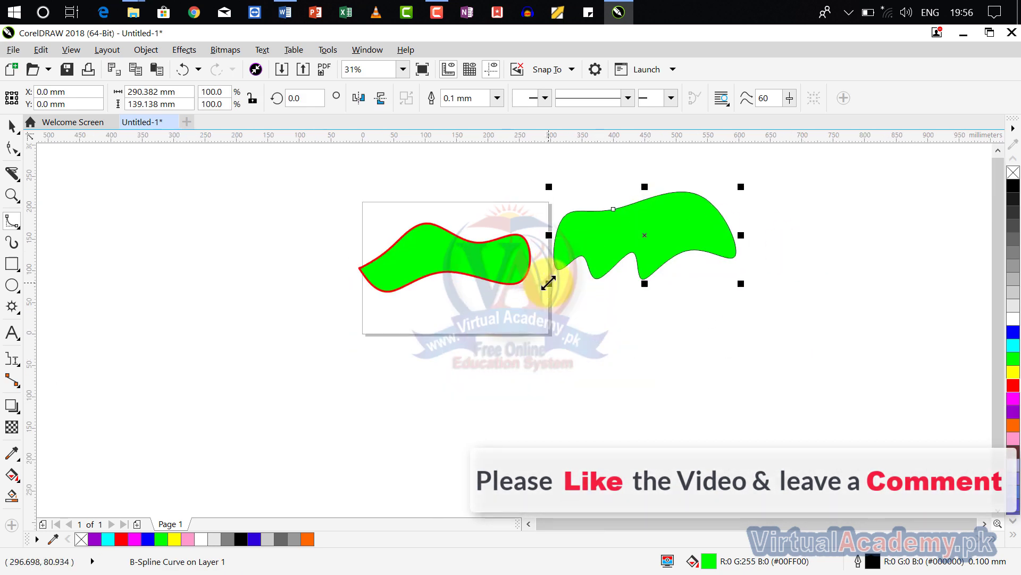
{"action": "key", "text": "ctrl+a"}
{"action": "key", "text": "Delete"}
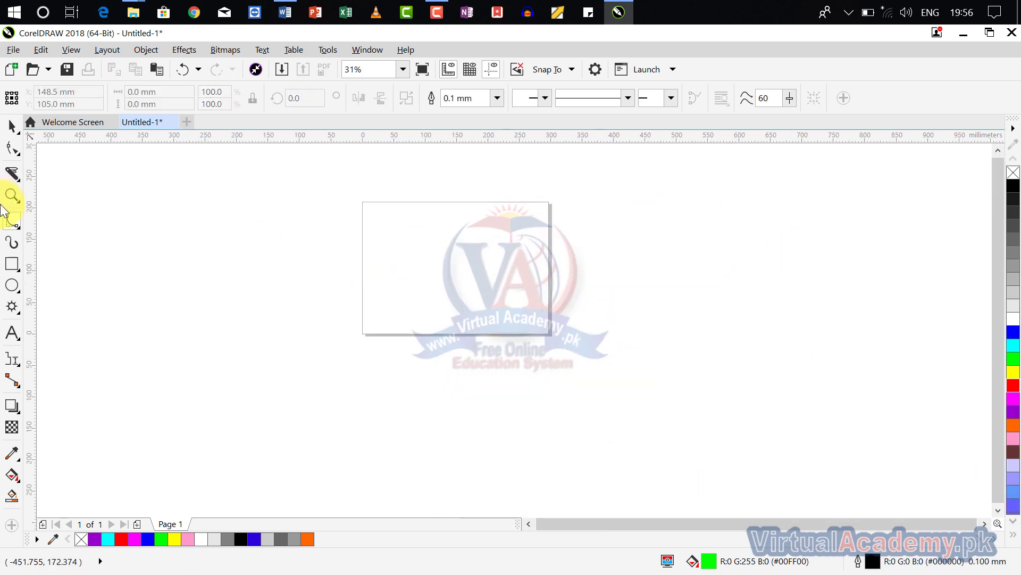
Step: Draw an open seven-segment zigzag with the Polyline tool on the page, about 279 mm wide and 167 mm high
{"action": "left_click", "coordinate": [8, 220]}
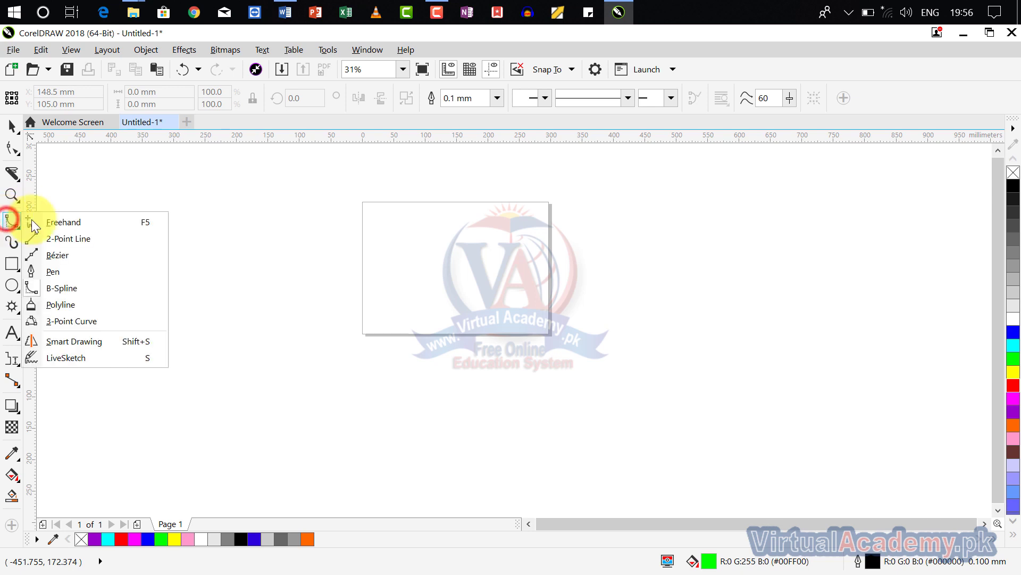
{"action": "left_click", "coordinate": [81, 305]}
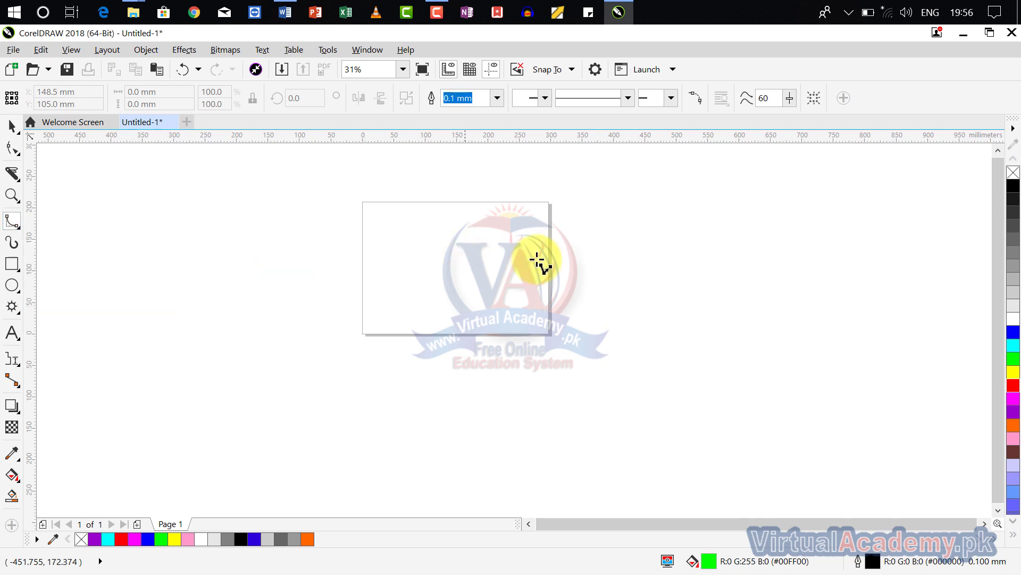
{"action": "scroll", "coordinate": [409, 251], "scroll_direction": "up", "scroll_amount": 1}
{"action": "left_click", "coordinate": [351, 267]}
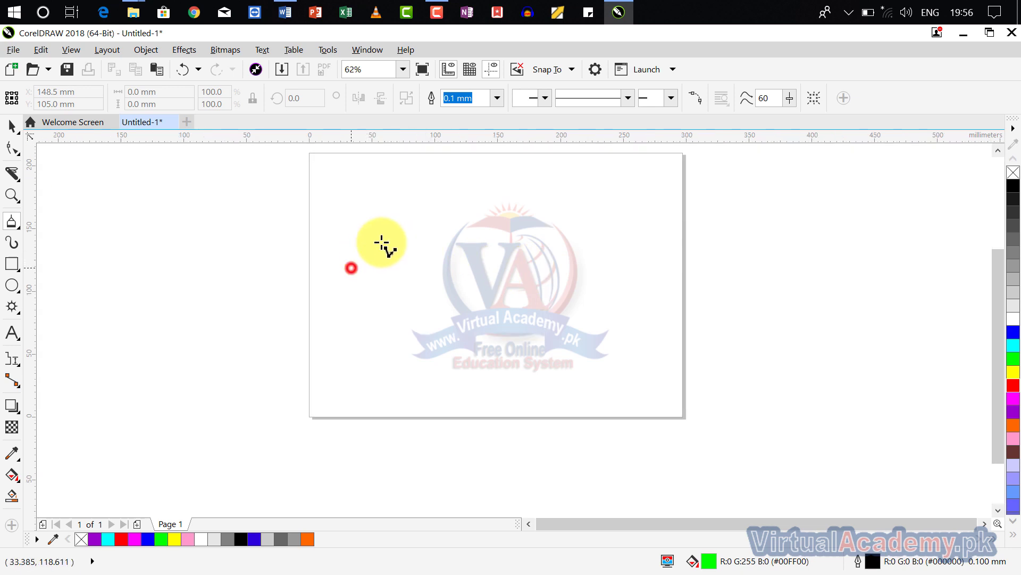
{"action": "left_click", "coordinate": [475, 183]}
{"action": "left_click", "coordinate": [550, 324]}
{"action": "left_click", "coordinate": [664, 190]}
{"action": "left_click", "coordinate": [645, 391]}
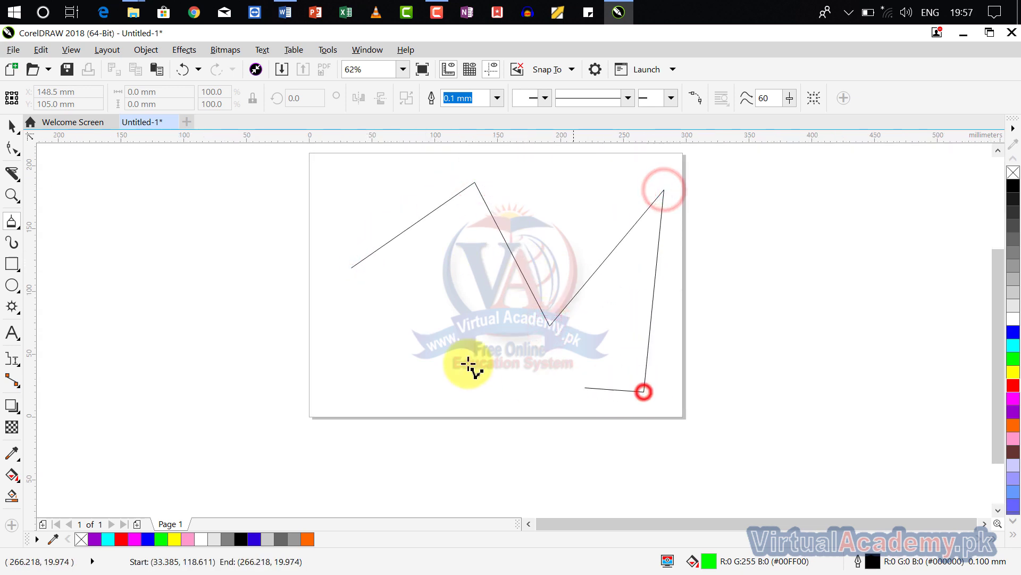
{"action": "left_click", "coordinate": [442, 263]}
{"action": "left_click", "coordinate": [376, 376]}
{"action": "left_click", "coordinate": [314, 318]}
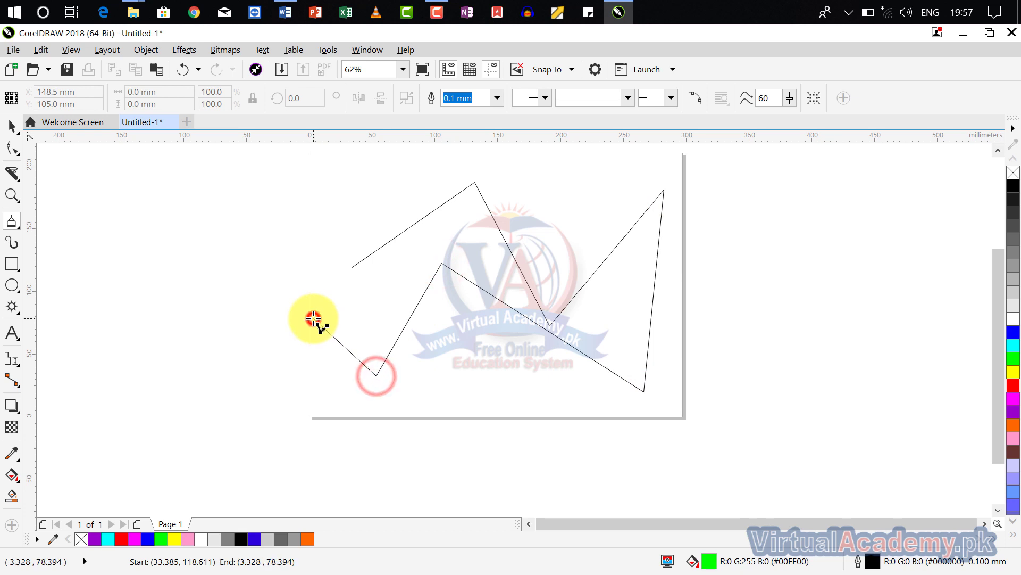
{"action": "left_click", "coordinate": [314, 318]}
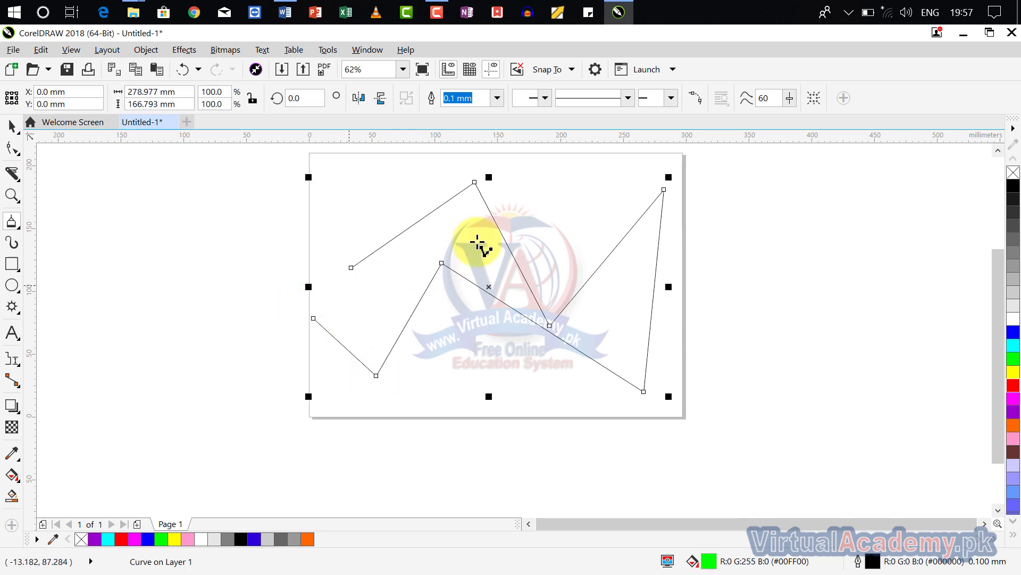
Step: Color the zigzag's outline yellow and set its width to 3.0 mm
{"action": "right_click", "coordinate": [1015, 377]}
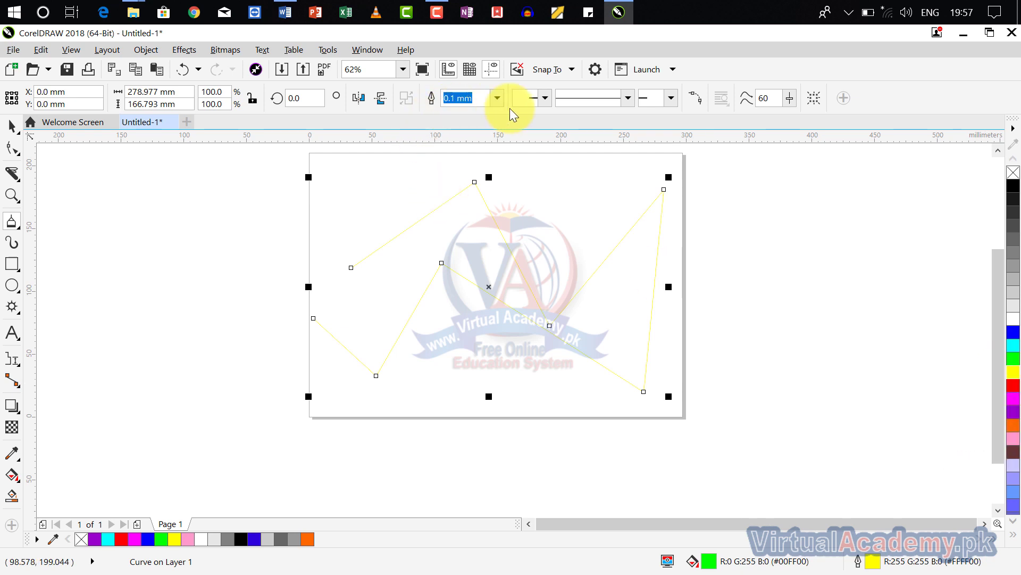
{"action": "left_click", "coordinate": [498, 99]}
{"action": "left_click", "coordinate": [483, 232]}
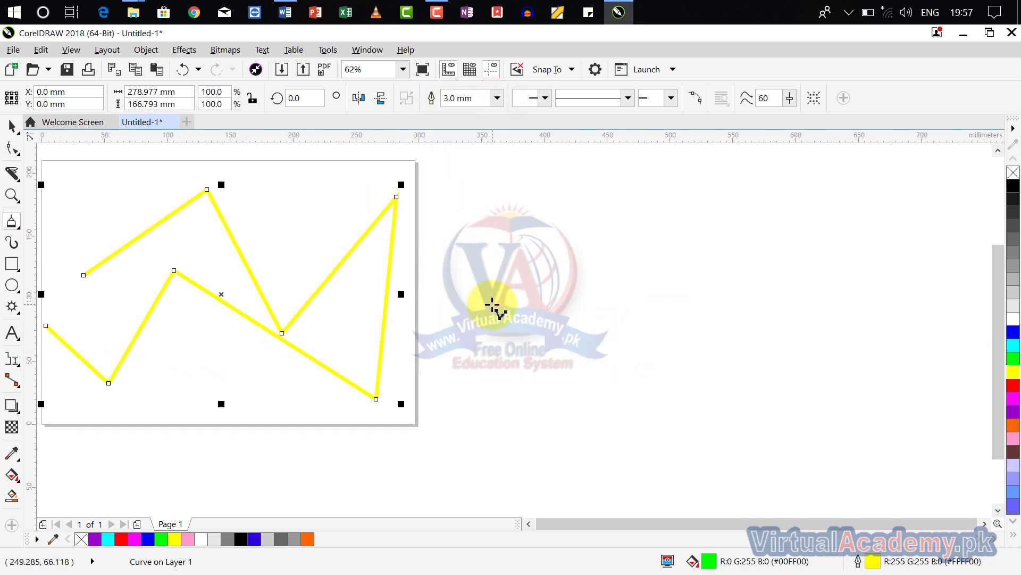
Step: Draw a closed angular Polyline shape beside the page, about 1011 mm wide and 589 mm high
{"action": "scroll", "coordinate": [417, 337], "scroll_direction": "down", "scroll_amount": 3}
{"action": "left_click", "coordinate": [449, 316]}
{"action": "left_click", "coordinate": [534, 221]}
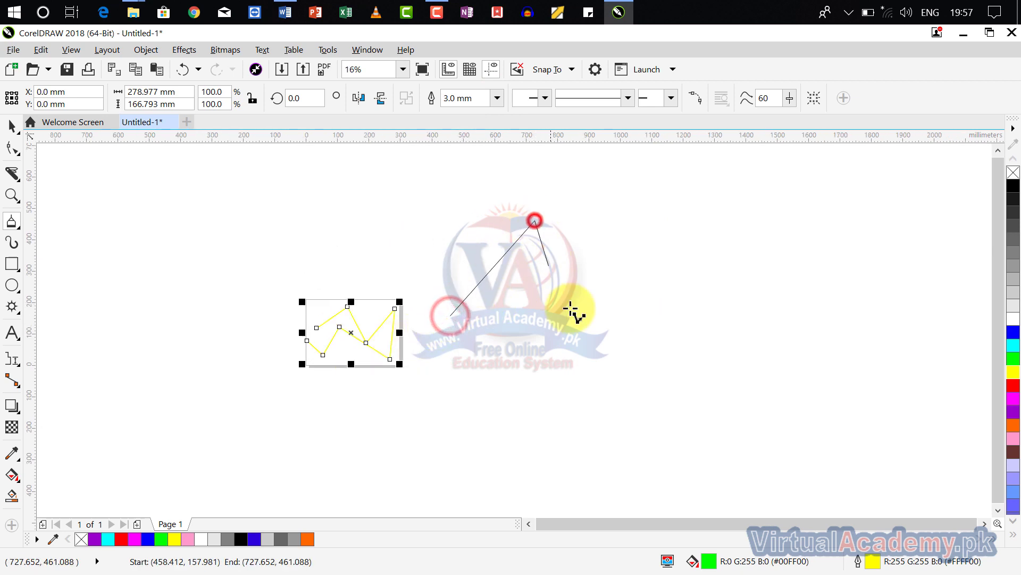
{"action": "left_click", "coordinate": [573, 311]}
{"action": "left_click", "coordinate": [759, 264]}
{"action": "left_click", "coordinate": [664, 369]}
{"action": "left_click", "coordinate": [567, 387]}
{"action": "left_click", "coordinate": [519, 318]}
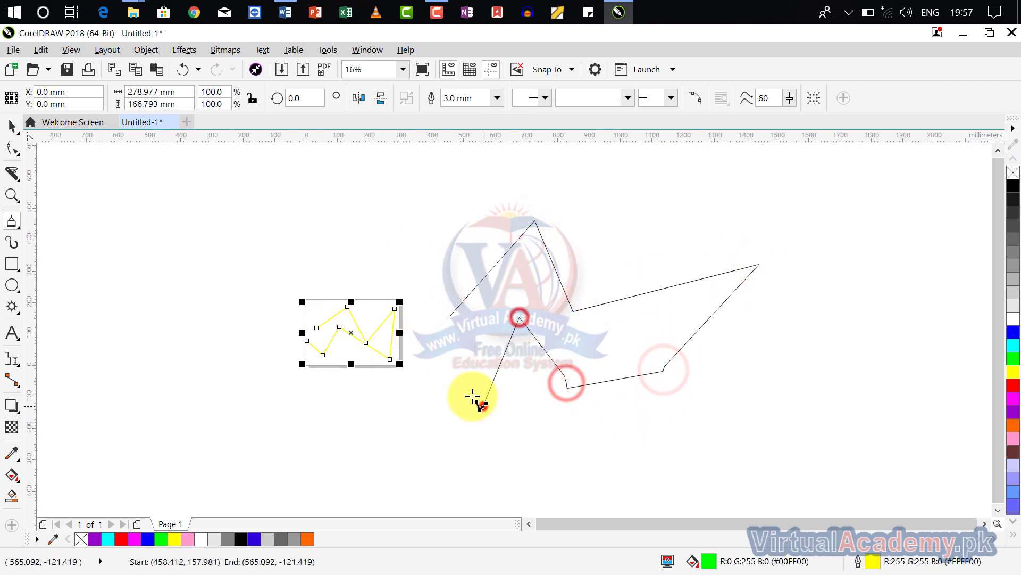
{"action": "left_click", "coordinate": [483, 404]}
{"action": "left_click", "coordinate": [442, 332]}
{"action": "left_click", "coordinate": [450, 315]}
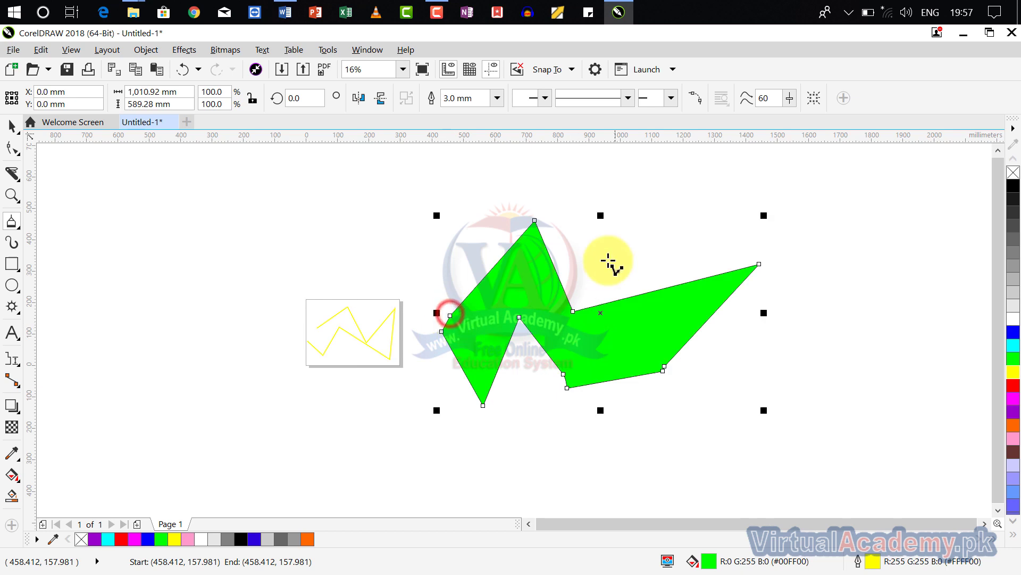
Step: Delete the zigzag and the closed angular shape together from the drawing
{"action": "scroll", "coordinate": [582, 314], "scroll_direction": "up", "scroll_amount": 3}
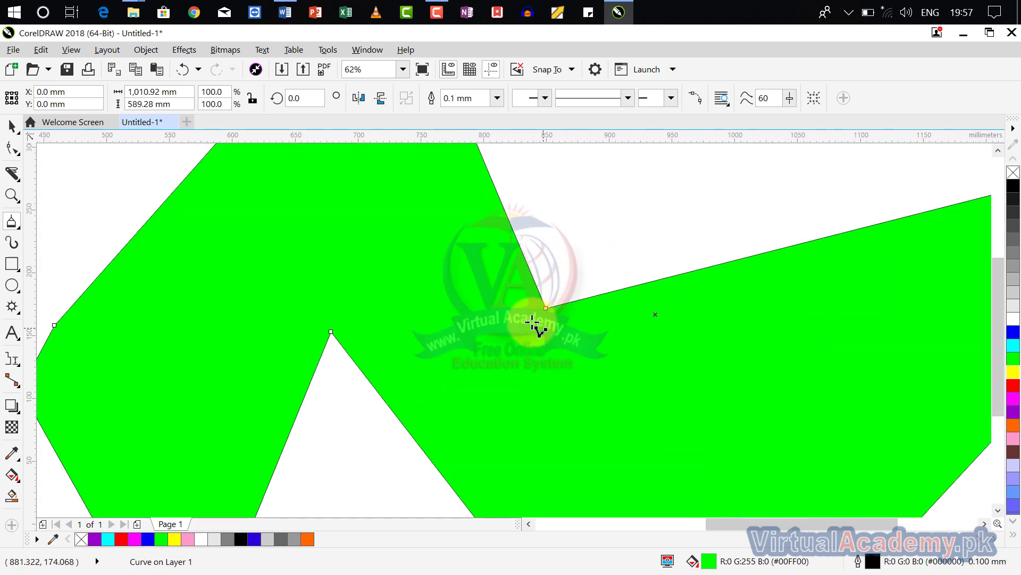
{"action": "scroll", "coordinate": [384, 335], "scroll_direction": "down", "scroll_amount": 3}
{"action": "scroll", "coordinate": [384, 335], "scroll_direction": "down", "scroll_amount": 2}
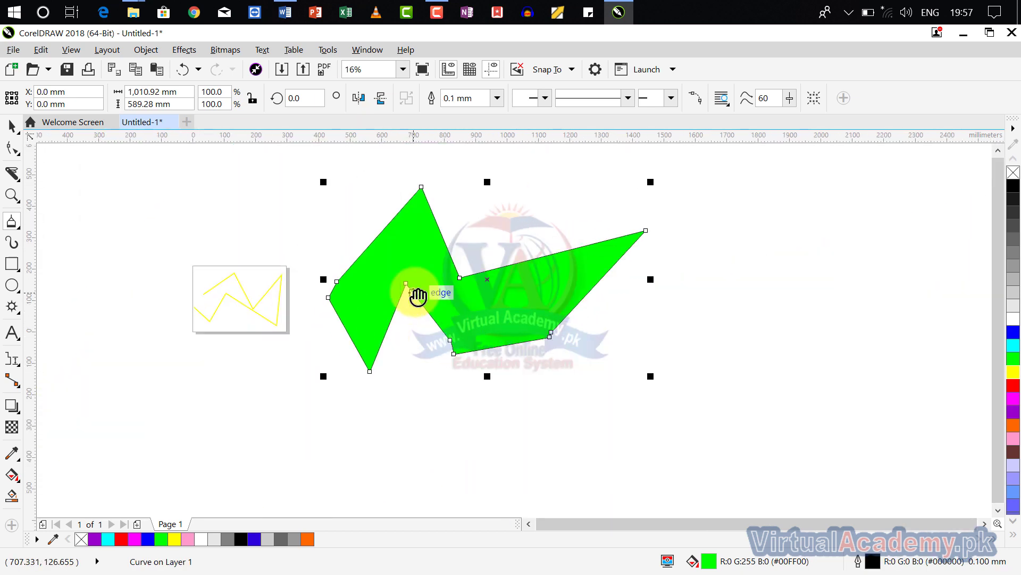
{"action": "key", "text": "ctrl+a"}
{"action": "key", "text": "Delete"}
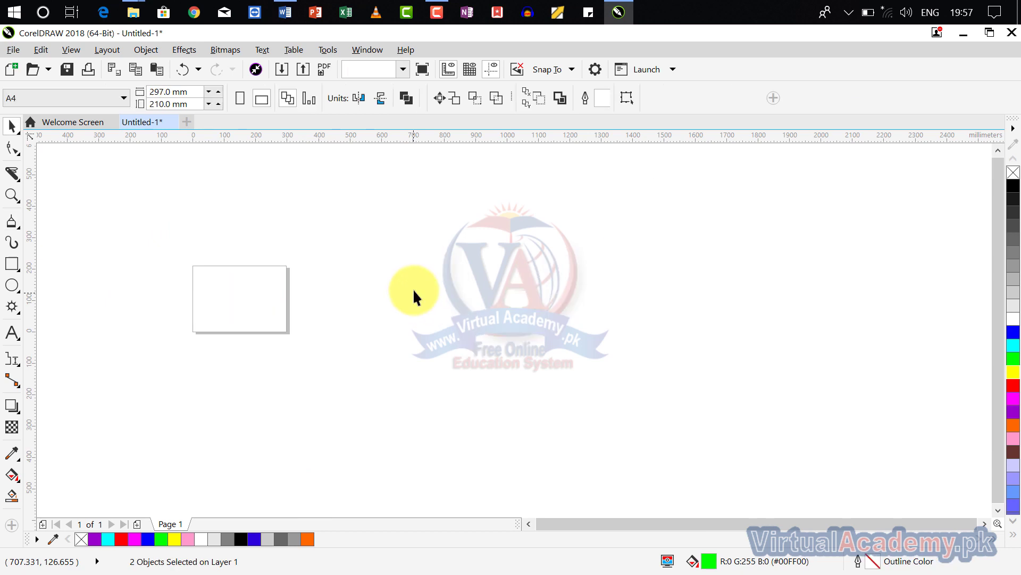
{"action": "scroll", "coordinate": [205, 320], "scroll_direction": "up", "scroll_amount": 3}
{"action": "left_click_drag", "start_coordinate": [247, 349], "coordinate": [381, 430]}
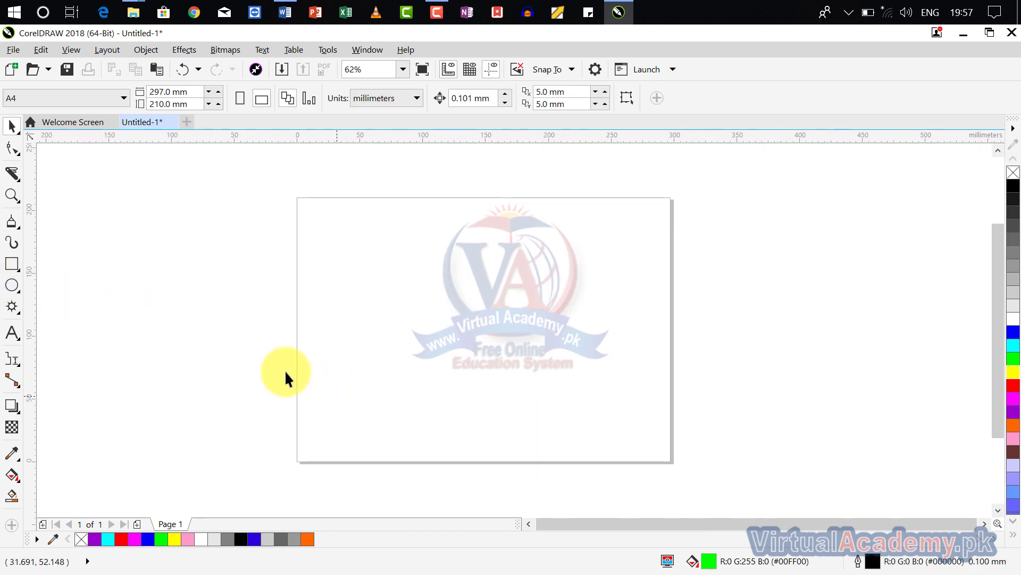
Step: Draw a closed upward-arching crescent on the page with the 3-Point Curve tool, about 94 mm wide and 86 mm high
{"action": "left_click", "coordinate": [14, 226]}
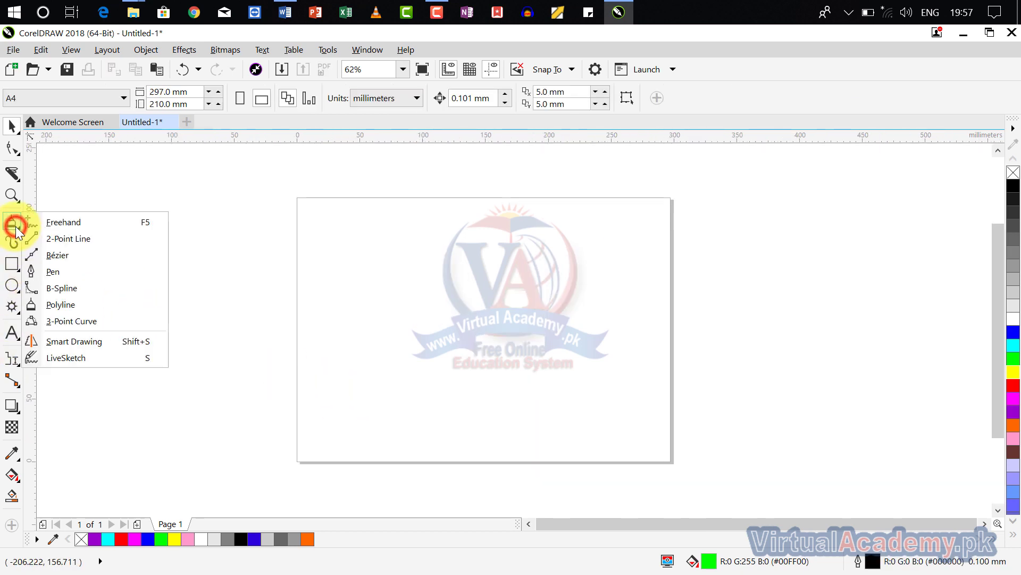
{"action": "left_click", "coordinate": [114, 321]}
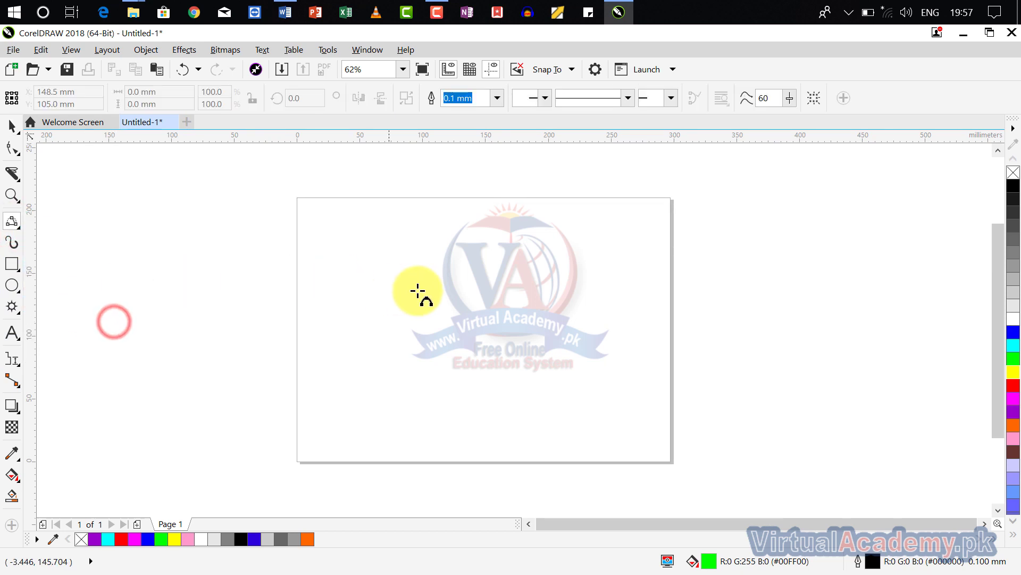
{"action": "left_click", "coordinate": [322, 319]}
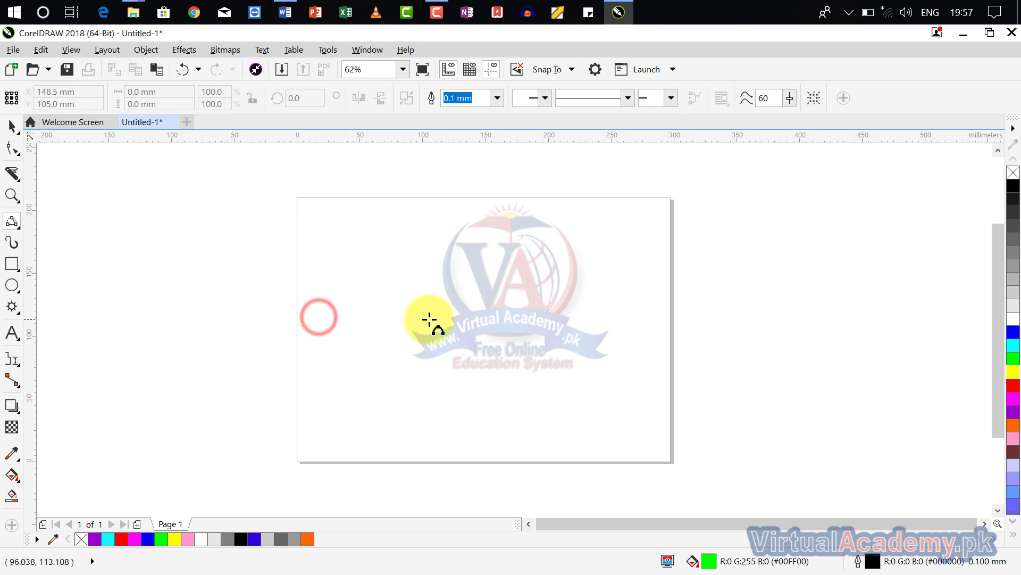
{"action": "left_click_drag", "start_coordinate": [324, 324], "coordinate": [443, 324]}
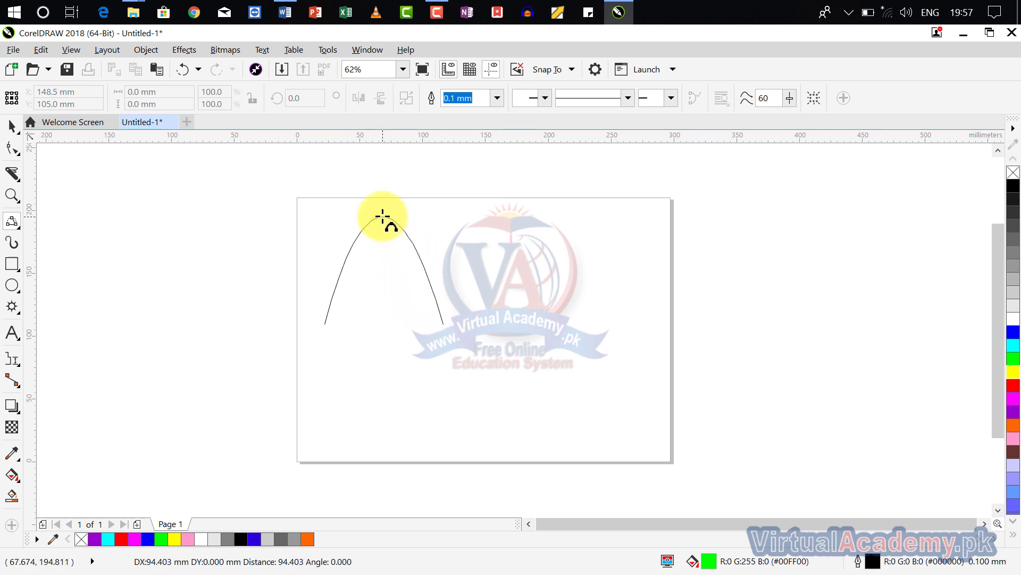
{"action": "left_click", "coordinate": [383, 215]}
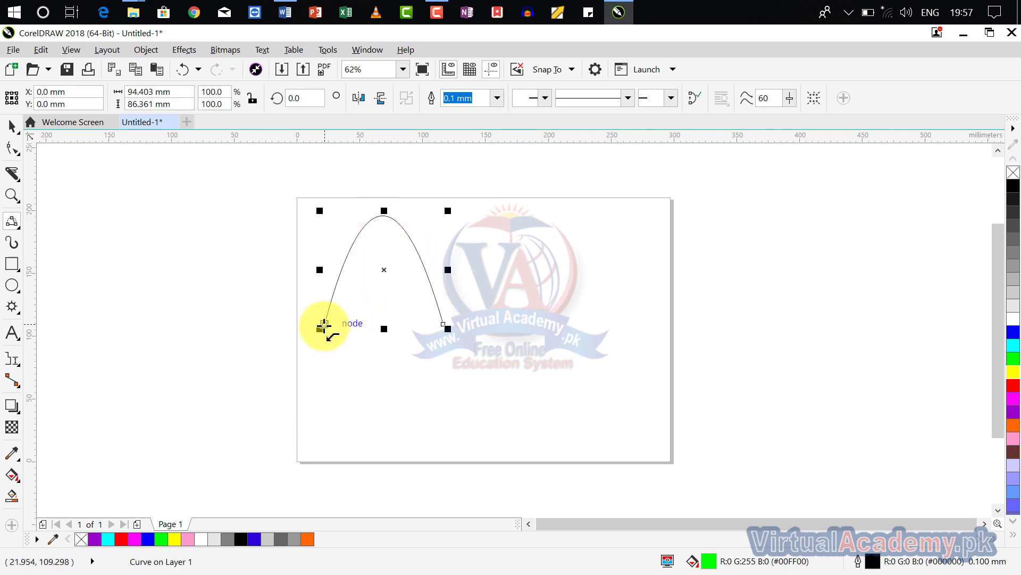
{"action": "left_click_drag", "start_coordinate": [324, 325], "coordinate": [446, 326]}
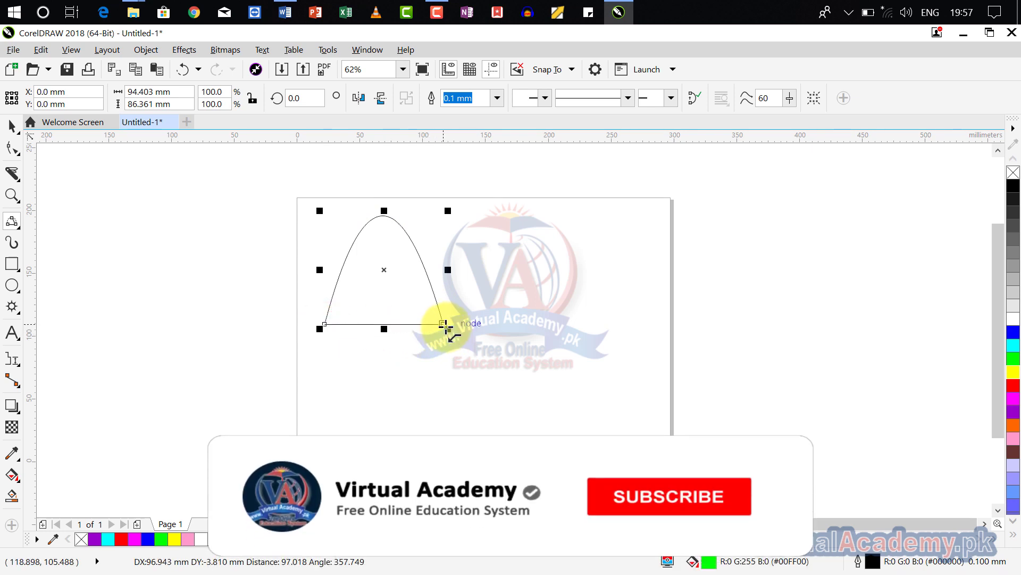
{"action": "left_click", "coordinate": [383, 242]}
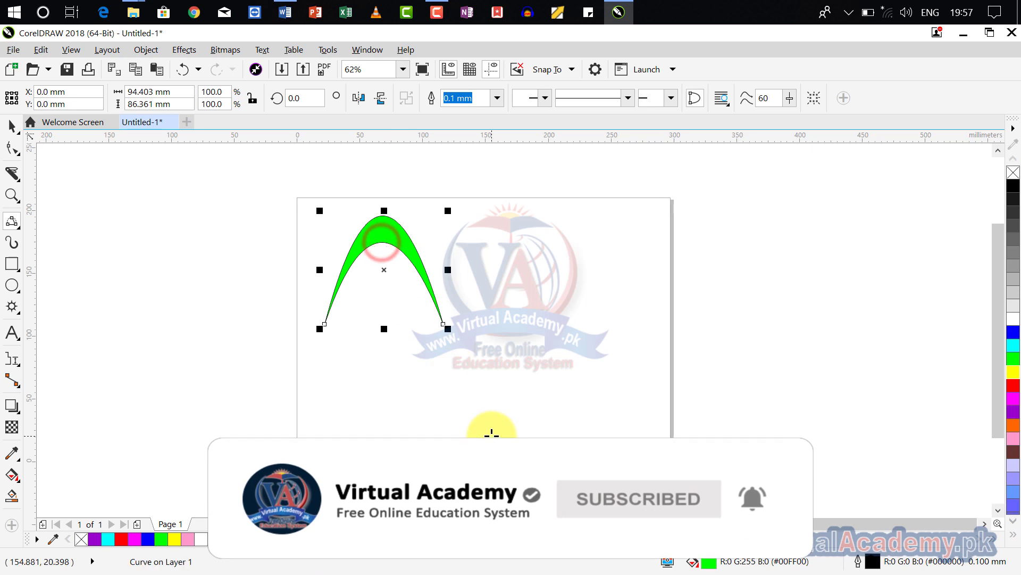
Step: Draw a closed downward-curving crescent below the arch with the 3-Point Curve tool, about 64 mm wide and 88 mm high
{"action": "left_click_drag", "start_coordinate": [457, 323], "coordinate": [399, 338]}
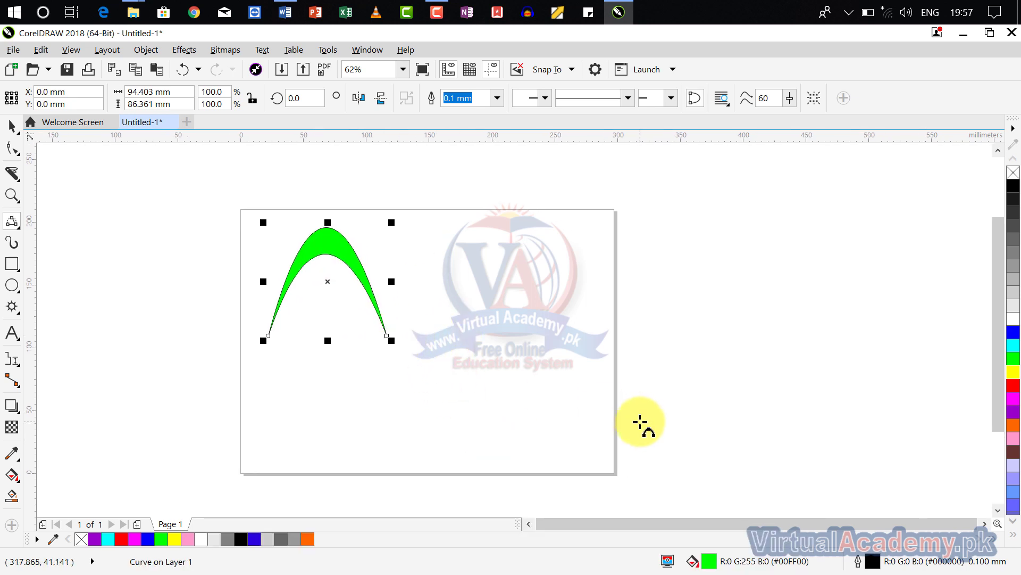
{"action": "left_click", "coordinate": [286, 305]}
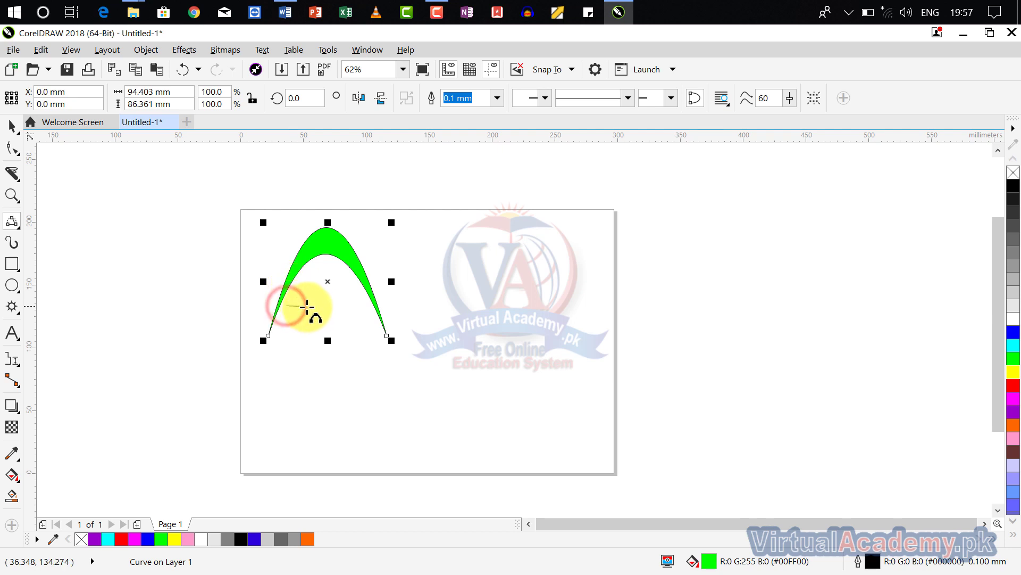
{"action": "left_click", "coordinate": [367, 305]}
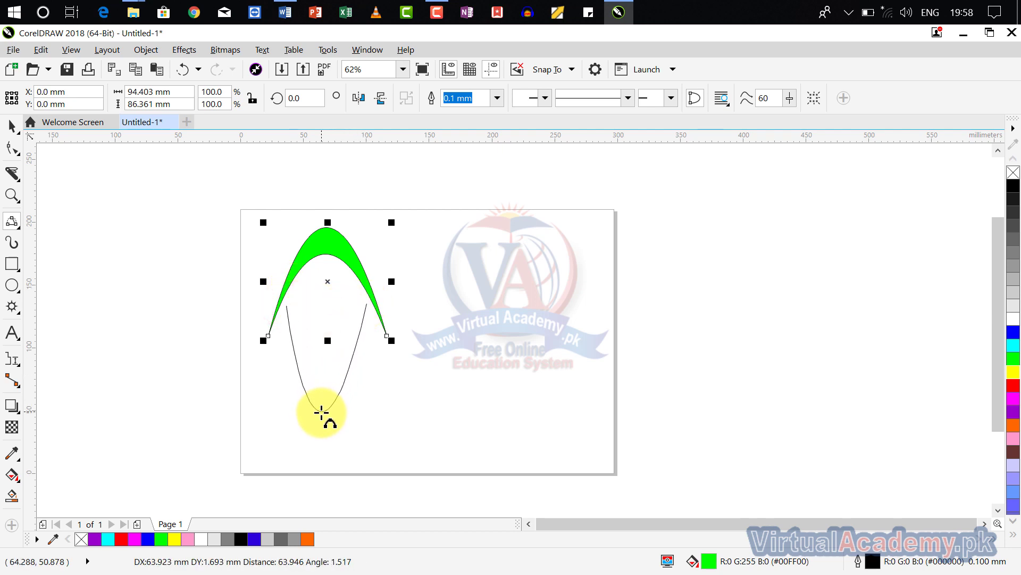
{"action": "left_click", "coordinate": [321, 413]}
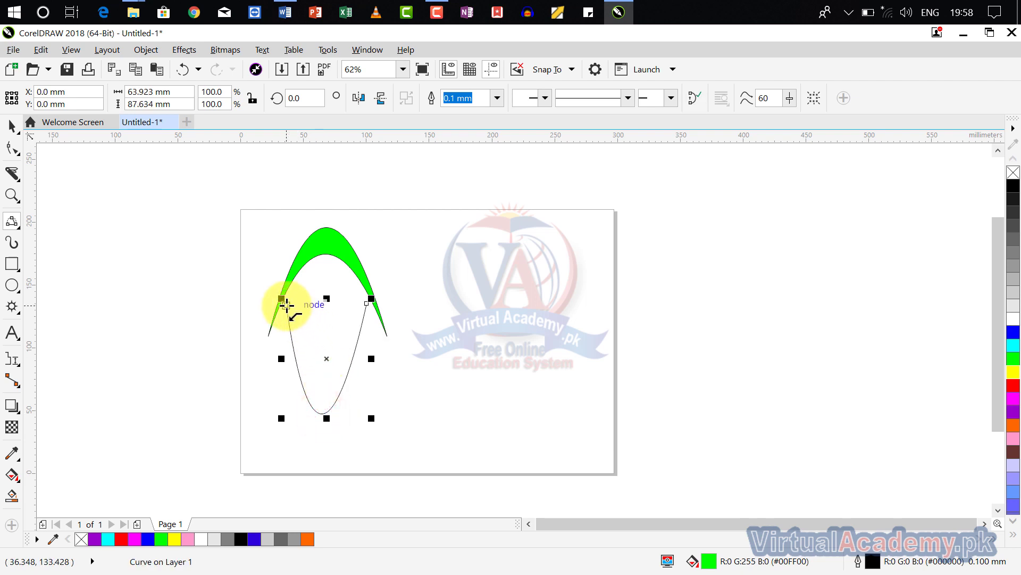
{"action": "left_click", "coordinate": [287, 306]}
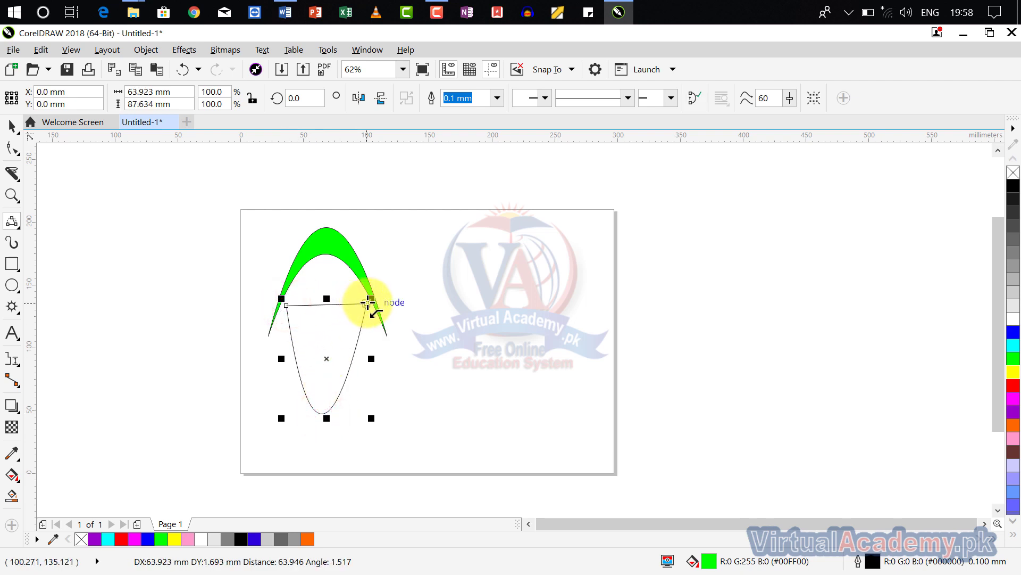
{"action": "left_click", "coordinate": [367, 302]}
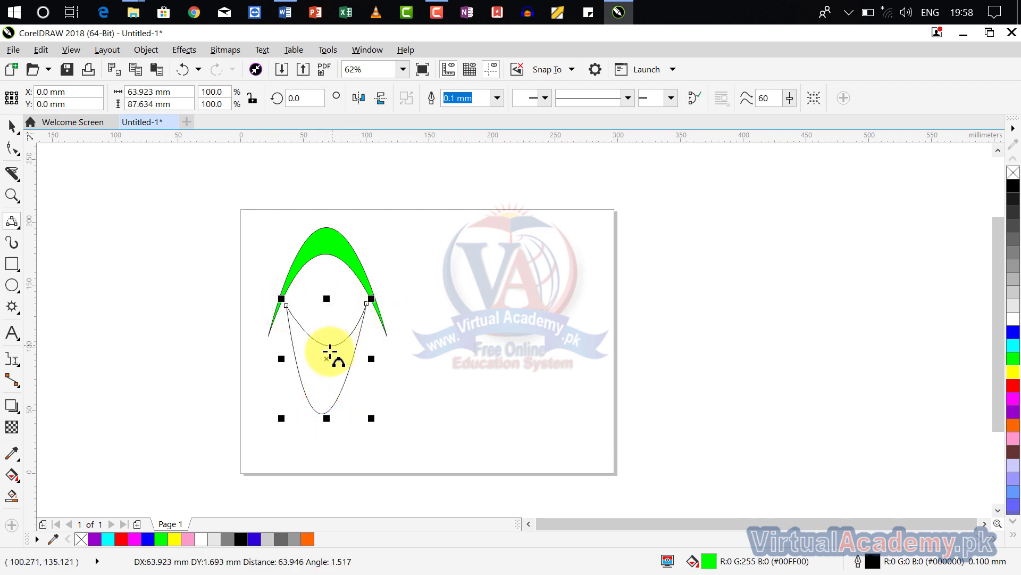
{"action": "left_click", "coordinate": [320, 387]}
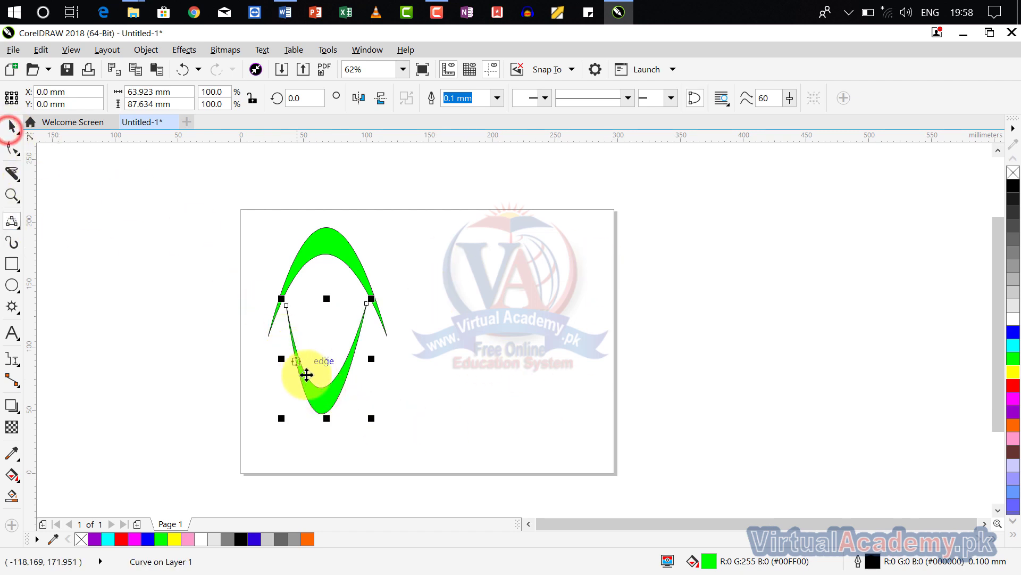
Step: Move the downward-curving crescent up so it overlaps the arch, and fill it with red
{"action": "left_click_drag", "start_coordinate": [319, 401], "coordinate": [346, 322]}
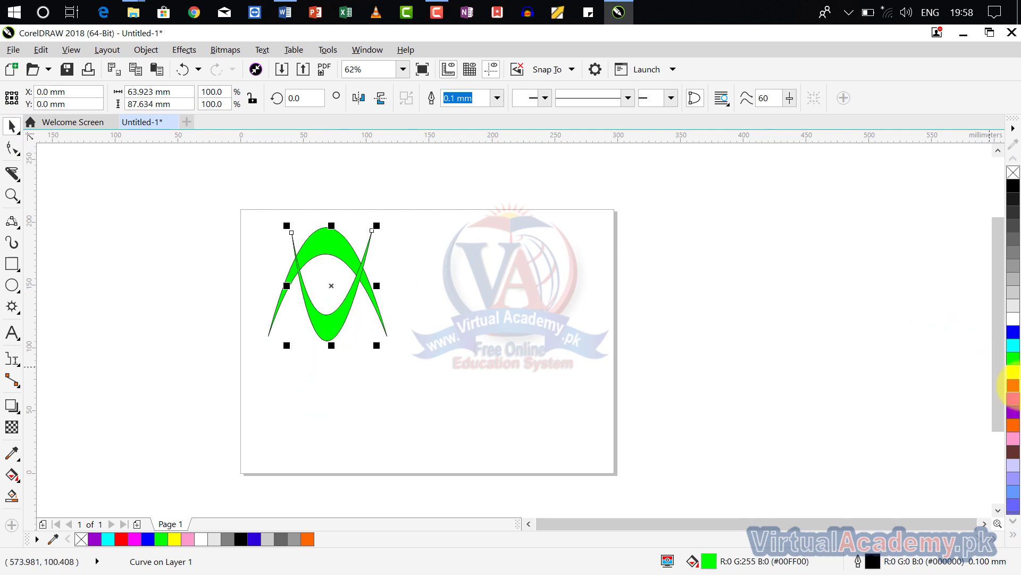
{"action": "left_click", "coordinate": [1013, 388]}
{"action": "left_click", "coordinate": [397, 276]}
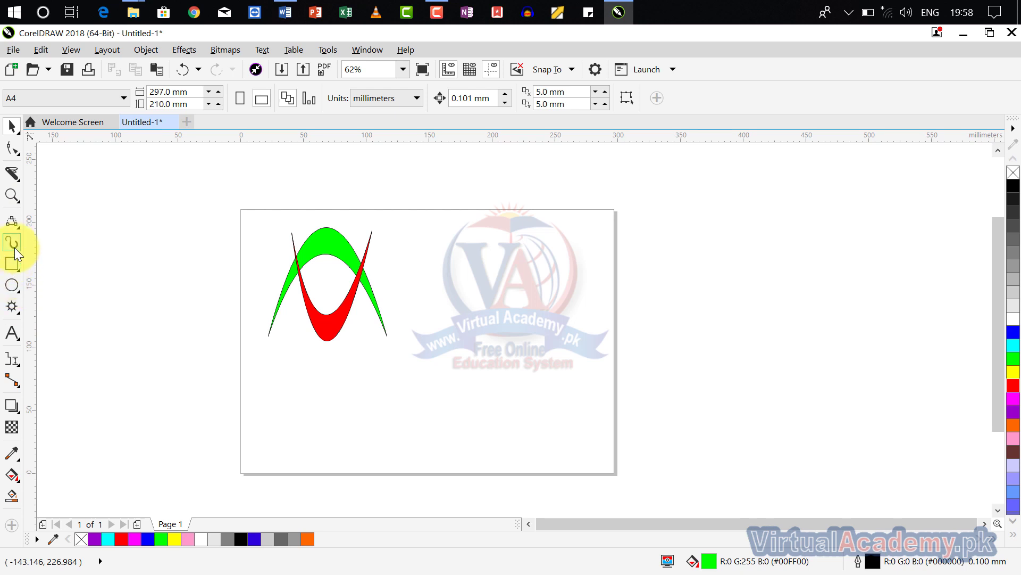
Step: Draw an open U-shaped 3-point curve beside the crescents, about 124 mm wide and 108 mm high
{"action": "left_click", "coordinate": [13, 223]}
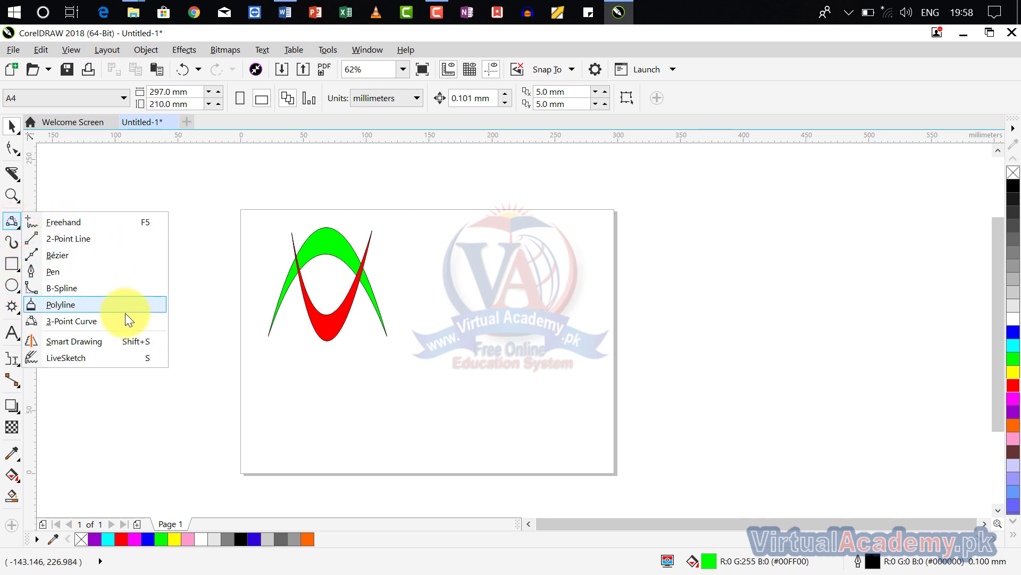
{"action": "left_click", "coordinate": [108, 324]}
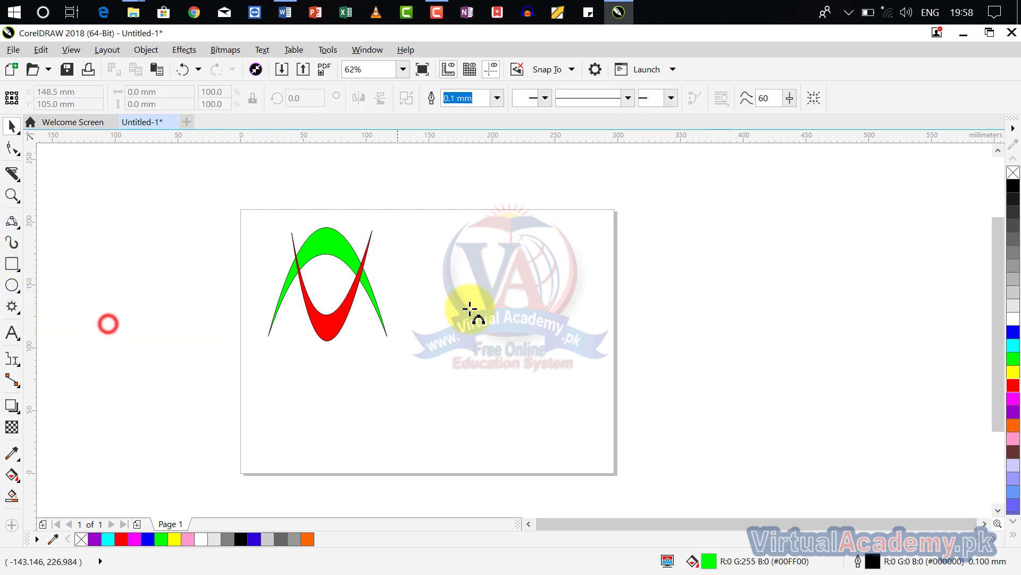
{"action": "left_click_drag", "start_coordinate": [467, 292], "coordinate": [624, 285]}
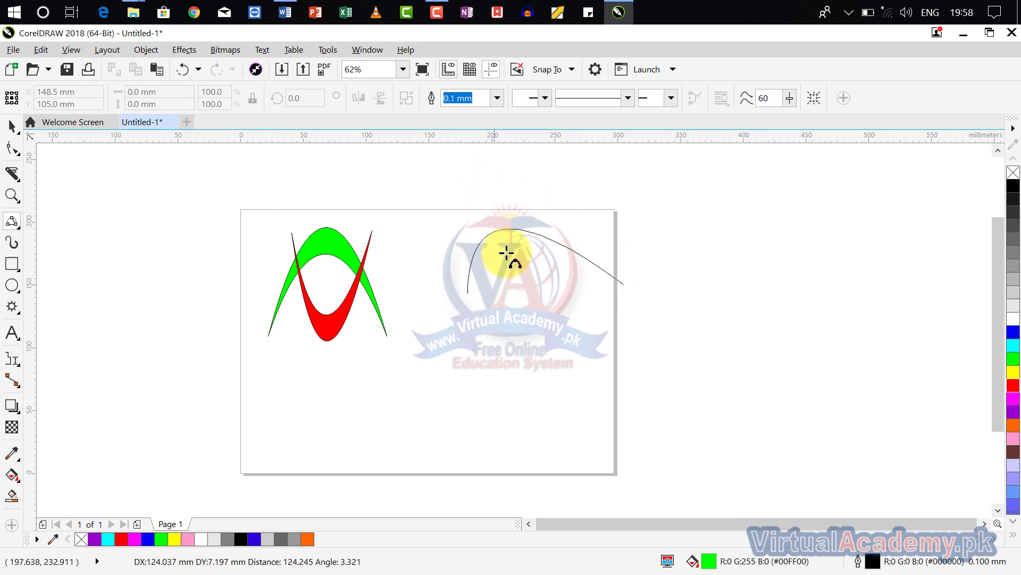
{"action": "left_click", "coordinate": [536, 420]}
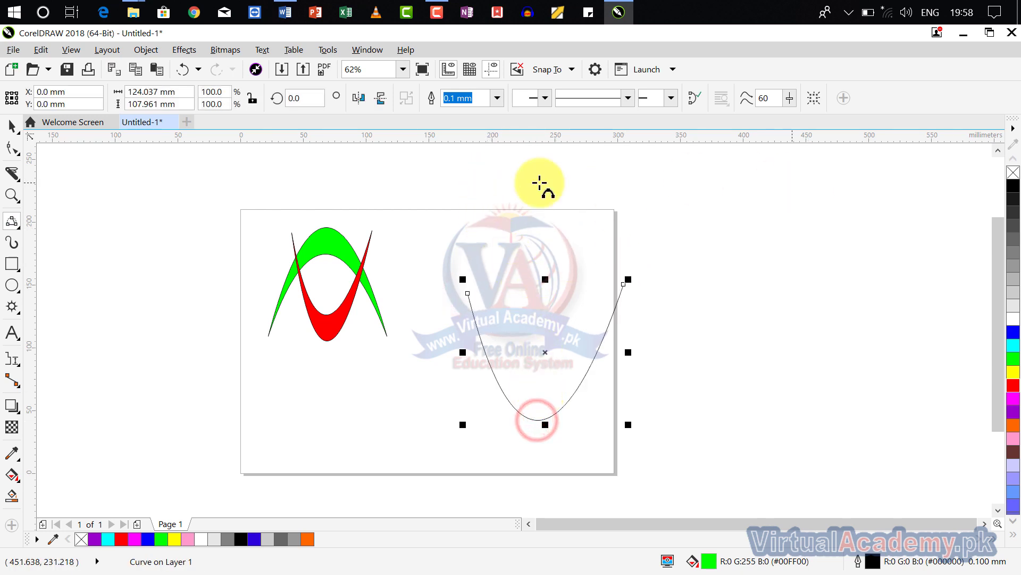
Step: Draw a rectangle beside the page with the Smart Drawing tool, about 263 mm wide and 150 mm high
{"action": "left_click", "coordinate": [11, 219]}
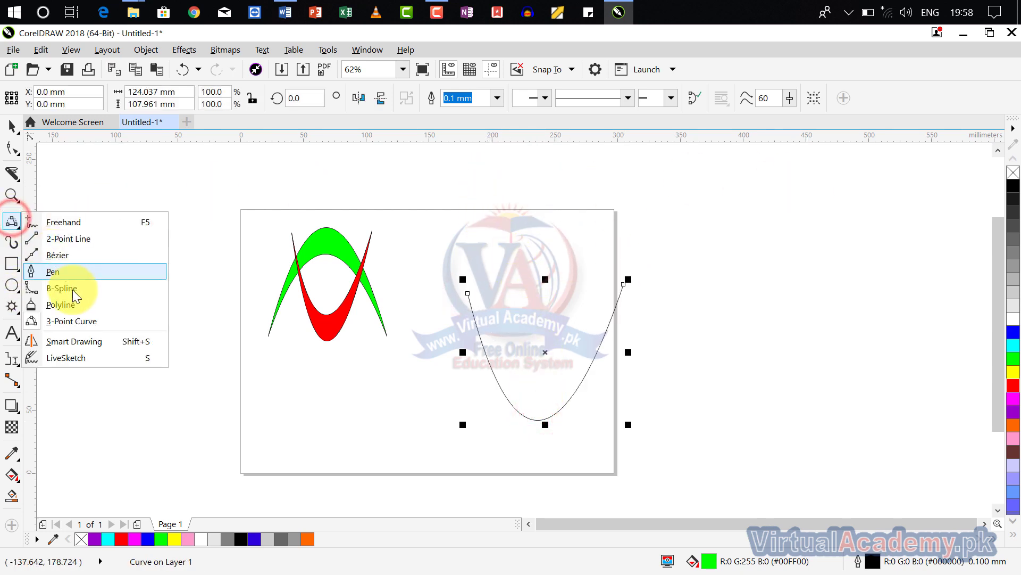
{"action": "left_click", "coordinate": [91, 343]}
{"action": "mouse_move", "coordinate": [422, 258]}
{"action": "left_mouse_down"}
{"action": "mouse_move", "coordinate": [297, 289]}
{"action": "mouse_move", "coordinate": [50, 282]}
{"action": "left_mouse_up"}
{"action": "scroll", "coordinate": [58, 281], "scroll_direction": "up", "scroll_amount": 3}
{"action": "scroll", "coordinate": [240, 269], "scroll_direction": "down", "scroll_amount": 5}
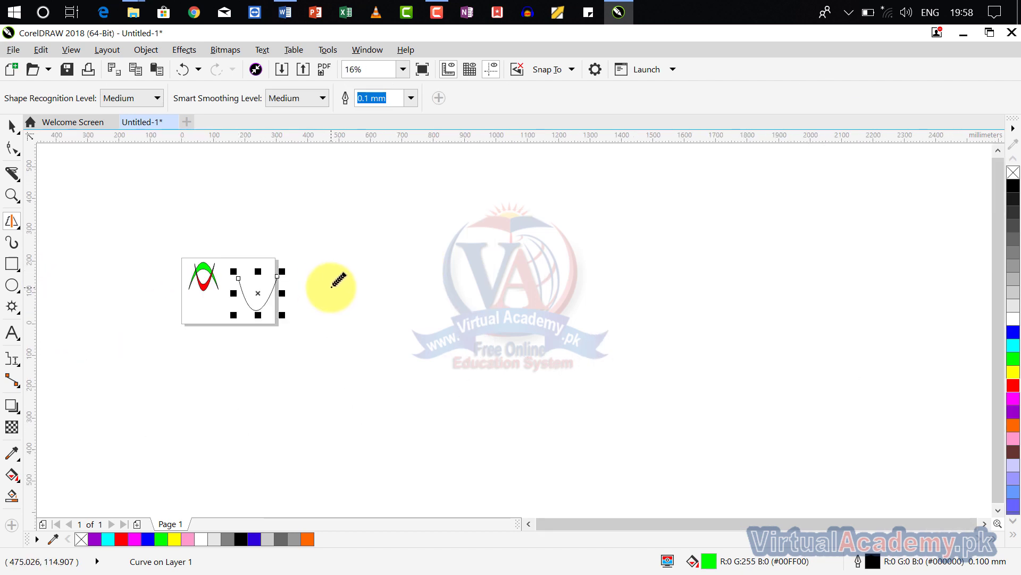
{"action": "scroll", "coordinate": [253, 278], "scroll_direction": "up", "scroll_amount": 3}
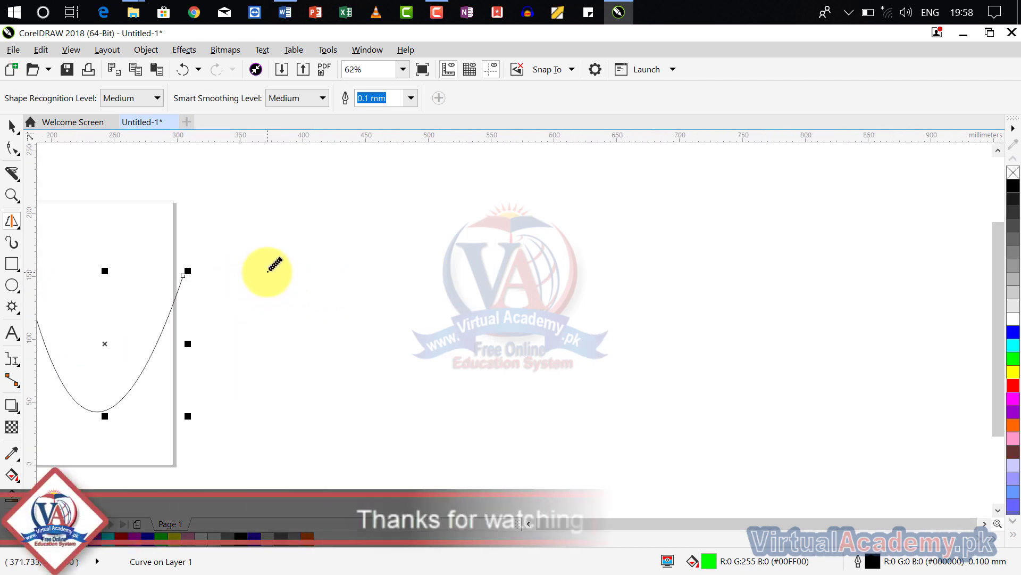
{"action": "left_click_drag", "start_coordinate": [267, 272], "coordinate": [287, 271]}
{"action": "mouse_move", "coordinate": [402, 272]}
{"action": "left_mouse_down"}
{"action": "mouse_move", "coordinate": [597, 328]}
{"action": "mouse_move", "coordinate": [599, 456]}
{"action": "mouse_move", "coordinate": [314, 458]}
{"action": "mouse_move", "coordinate": [275, 276]}
{"action": "left_mouse_up"}
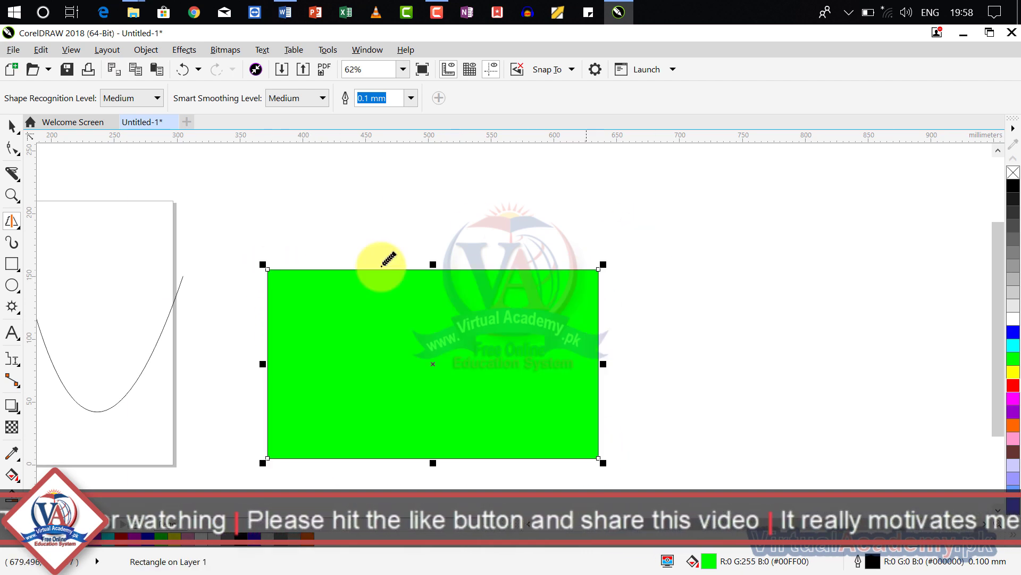
Step: Sketch a triangle about 205 mm wide and a circle about 444 mm in diameter beyond the rectangle with Smart Drawing
{"action": "left_click_drag", "start_coordinate": [598, 338], "coordinate": [264, 386]}
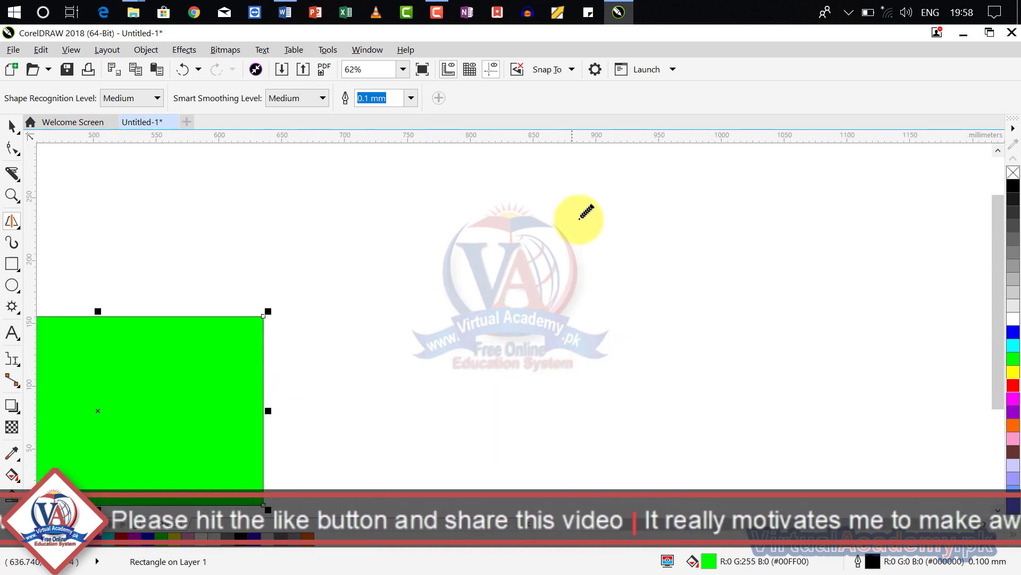
{"action": "mouse_move", "coordinate": [582, 210]}
{"action": "left_mouse_down"}
{"action": "mouse_move", "coordinate": [477, 436]}
{"action": "mouse_move", "coordinate": [733, 427]}
{"action": "mouse_move", "coordinate": [719, 373]}
{"action": "mouse_move", "coordinate": [584, 221]}
{"action": "left_mouse_up"}
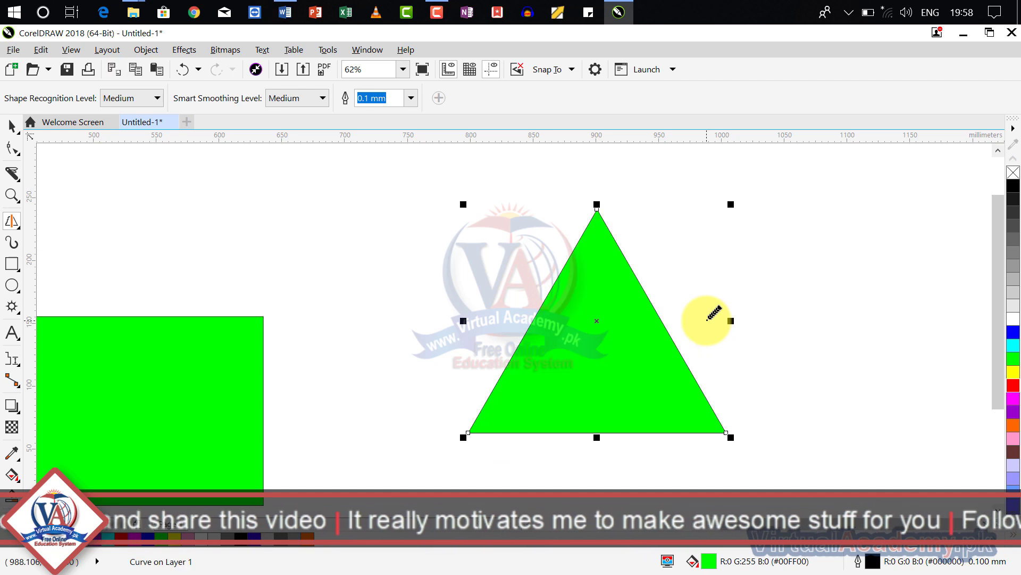
{"action": "scroll", "coordinate": [591, 306], "scroll_direction": "down", "scroll_amount": 5}
{"action": "left_click_drag", "start_coordinate": [593, 313], "coordinate": [435, 334]}
{"action": "scroll", "coordinate": [467, 292], "scroll_direction": "up", "scroll_amount": 4}
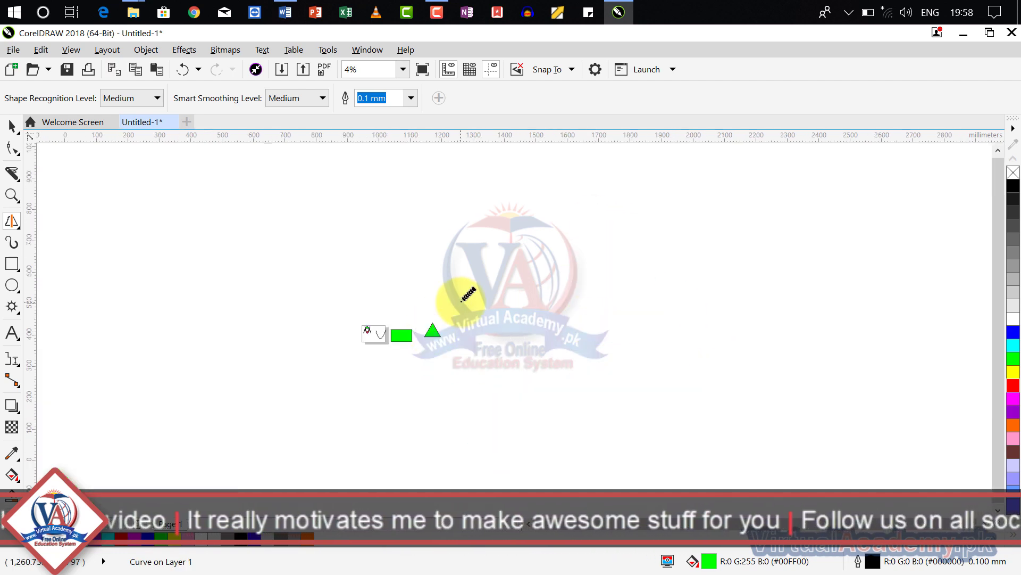
{"action": "mouse_move", "coordinate": [464, 261]}
{"action": "left_mouse_down"}
{"action": "mouse_move", "coordinate": [416, 293]}
{"action": "mouse_move", "coordinate": [462, 400]}
{"action": "mouse_move", "coordinate": [534, 344]}
{"action": "mouse_move", "coordinate": [514, 283]}
{"action": "mouse_move", "coordinate": [462, 261]}
{"action": "left_mouse_up"}
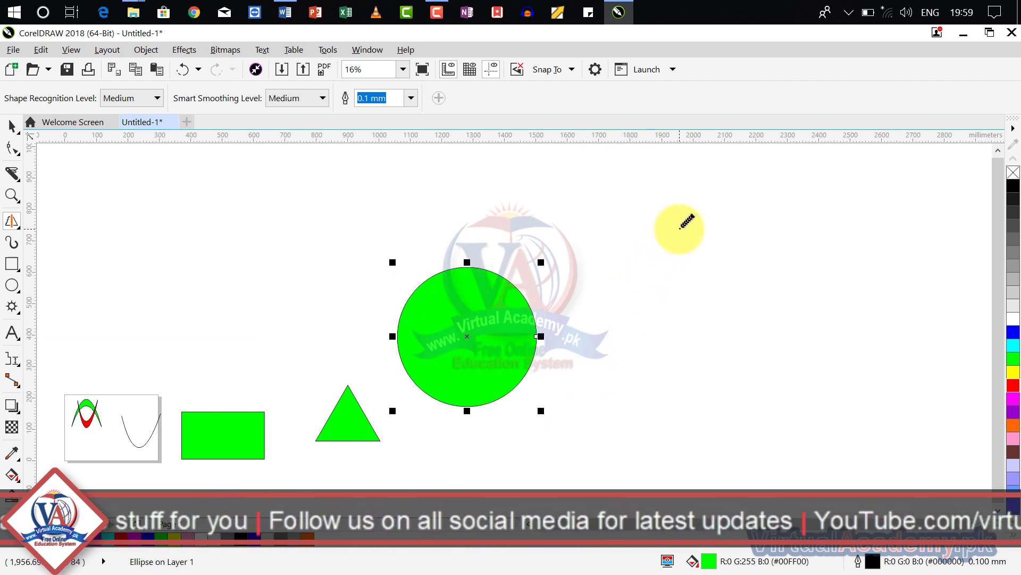
Step: Draw two freehand loops with Smart Drawing, about 280 by 650 mm beyond the circle and about 240 by 390 mm above the rectangle
{"action": "mouse_move", "coordinate": [680, 228]}
{"action": "left_mouse_down"}
{"action": "mouse_move", "coordinate": [640, 380]}
{"action": "mouse_move", "coordinate": [668, 426]}
{"action": "mouse_move", "coordinate": [725, 361]}
{"action": "mouse_move", "coordinate": [689, 241]}
{"action": "left_mouse_up"}
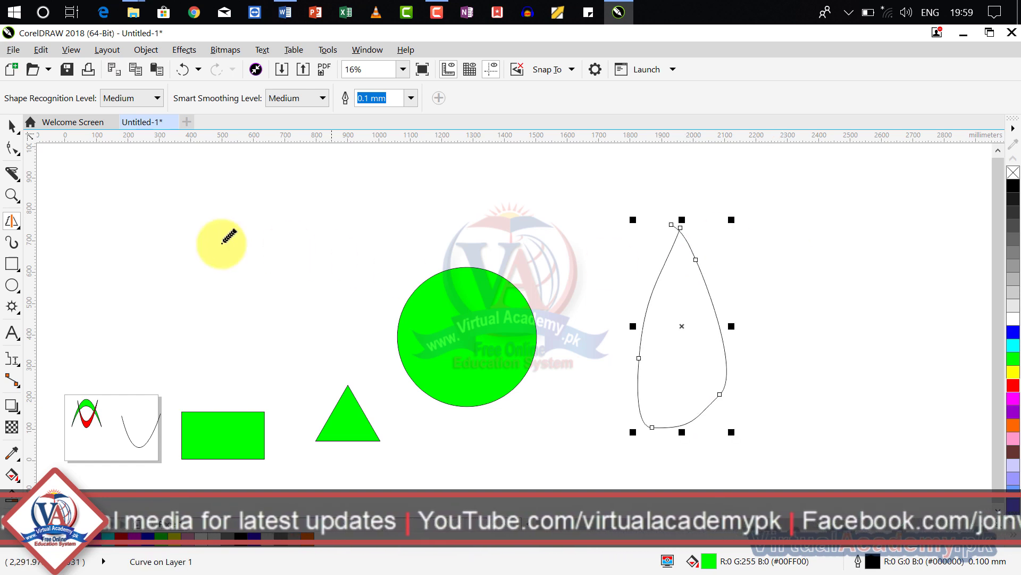
{"action": "mouse_move", "coordinate": [212, 232]}
{"action": "left_mouse_down"}
{"action": "mouse_move", "coordinate": [267, 313]}
{"action": "mouse_move", "coordinate": [247, 234]}
{"action": "left_mouse_up"}
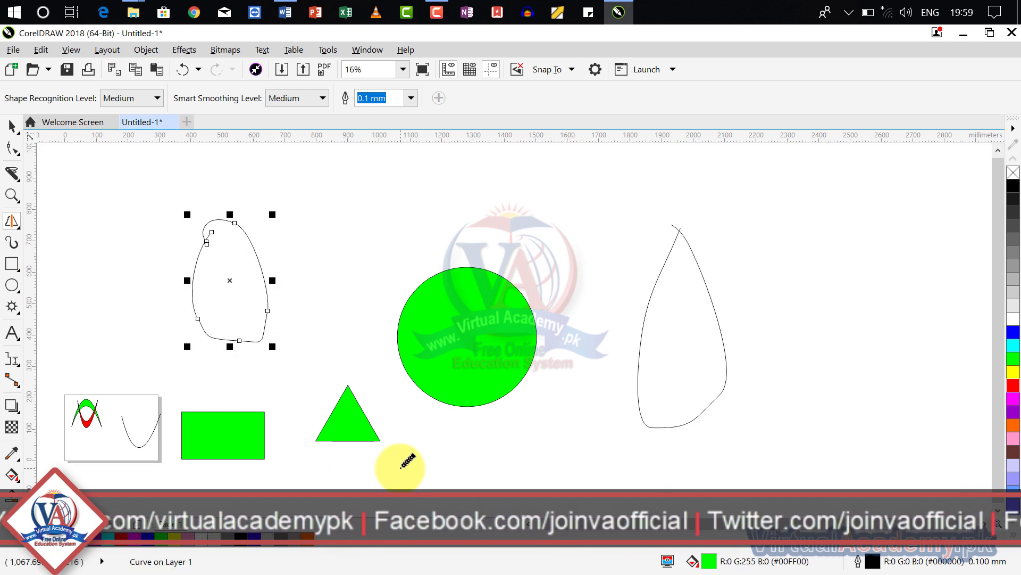
{"action": "key", "text": "Escape"}
{"action": "scroll", "coordinate": [456, 279], "scroll_direction": "down", "scroll_amount": 3}
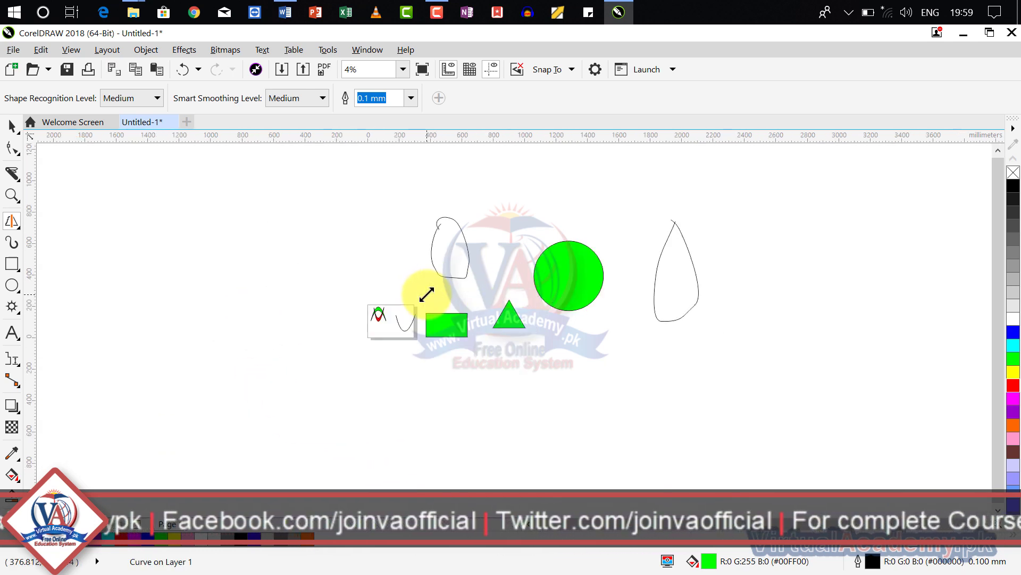
{"action": "left_click", "coordinate": [446, 275]}
{"action": "scroll", "coordinate": [445, 248], "scroll_direction": "up", "scroll_amount": 2}
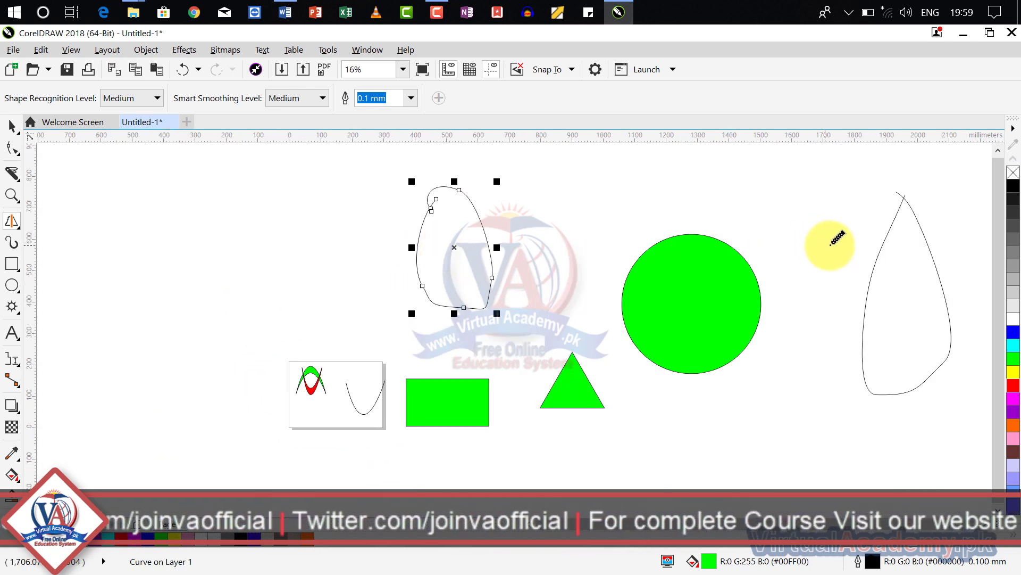
Step: Sketch an open figure-eight curve below the crescents with the LiveSketch tool, about 55 mm wide and 78 mm high
{"action": "left_click", "coordinate": [16, 230]}
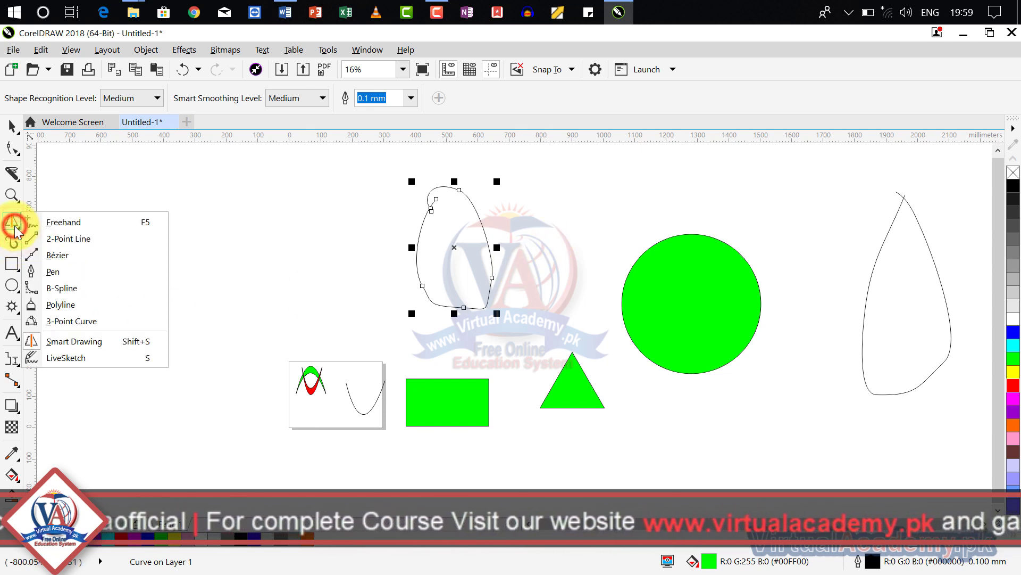
{"action": "left_click", "coordinate": [94, 358]}
{"action": "left_click_drag", "start_coordinate": [538, 303], "coordinate": [187, 347]}
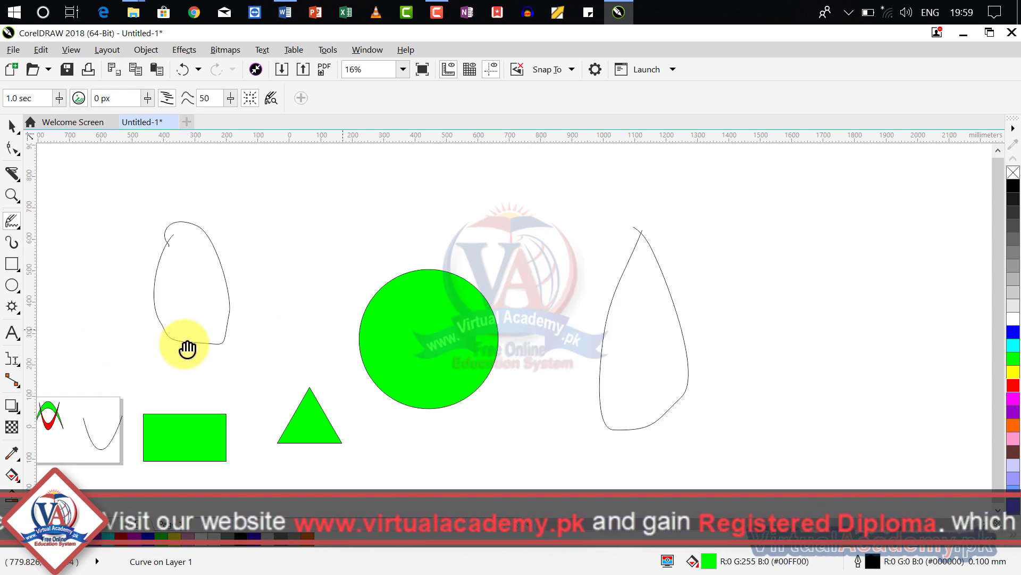
{"action": "scroll", "coordinate": [389, 317], "scroll_direction": "down", "scroll_amount": 5}
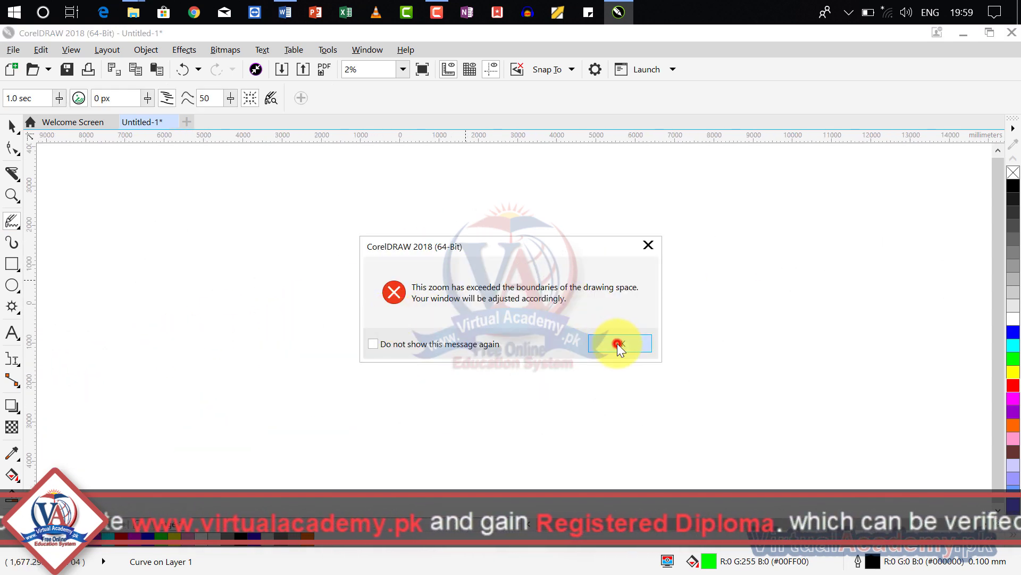
{"action": "left_click", "coordinate": [617, 343]}
{"action": "scroll", "coordinate": [490, 298], "scroll_direction": "up", "scroll_amount": 8}
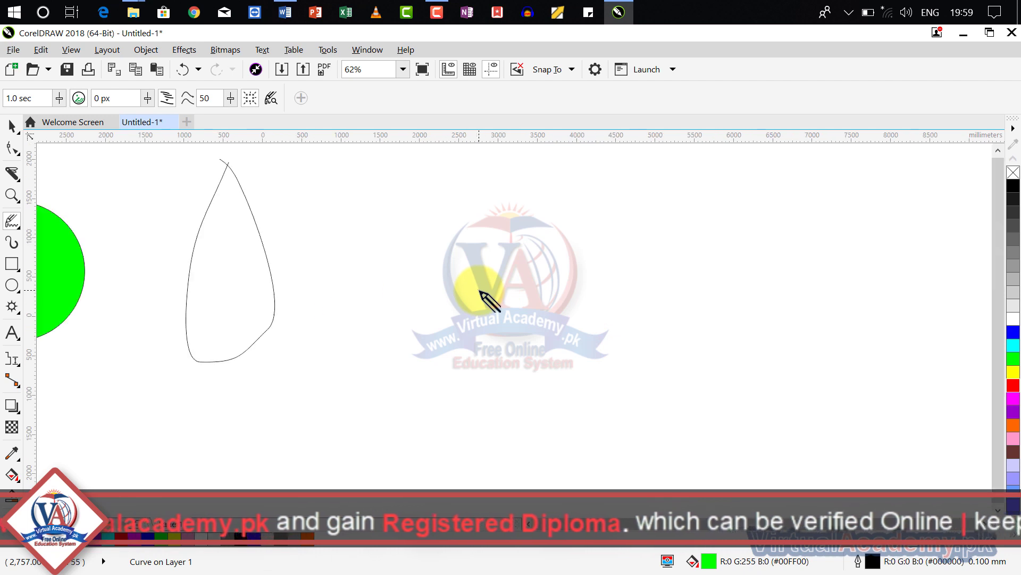
{"action": "scroll", "coordinate": [489, 298], "scroll_direction": "down", "scroll_amount": 3}
{"action": "scroll", "coordinate": [399, 344], "scroll_direction": "up", "scroll_amount": 7}
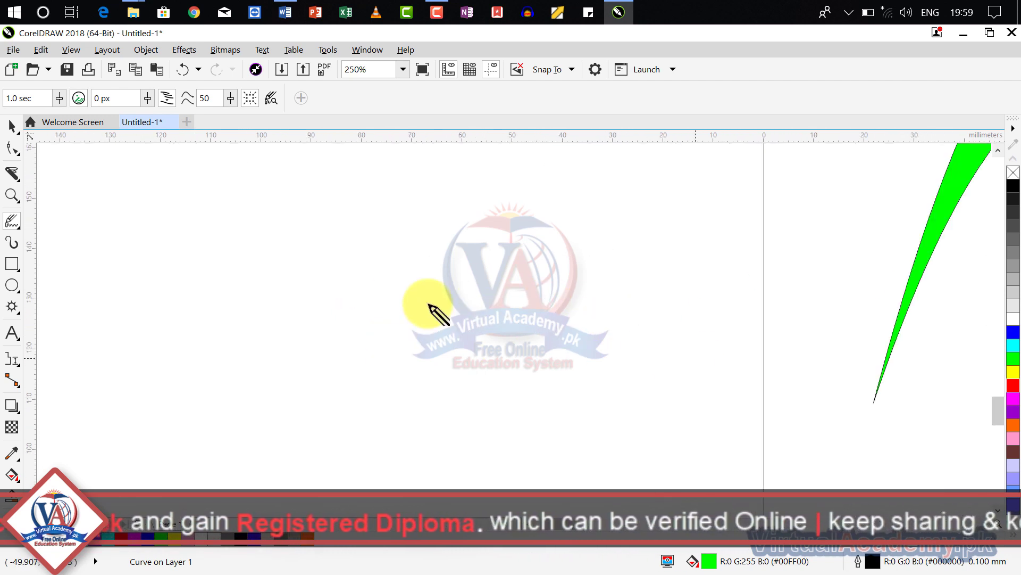
{"action": "scroll", "coordinate": [554, 290], "scroll_direction": "right", "scroll_amount": 5}
{"action": "left_click_drag", "start_coordinate": [569, 315], "coordinate": [288, 160]}
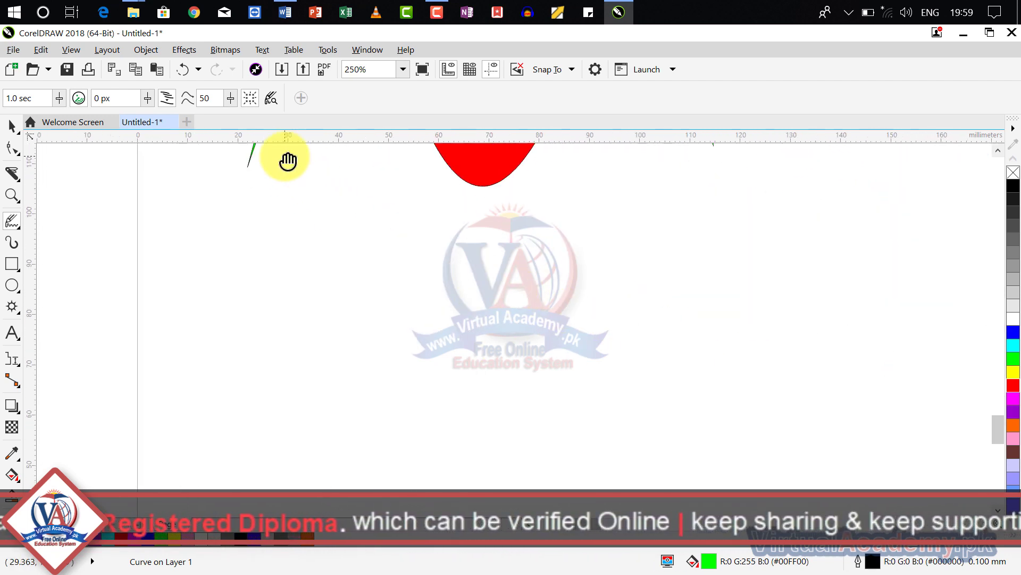
{"action": "scroll", "coordinate": [569, 307], "scroll_direction": "down", "scroll_amount": 4}
{"action": "mouse_move", "coordinate": [570, 308]}
{"action": "left_mouse_down"}
{"action": "mouse_move", "coordinate": [471, 263]}
{"action": "mouse_move", "coordinate": [465, 272]}
{"action": "mouse_move", "coordinate": [498, 325]}
{"action": "mouse_move", "coordinate": [462, 306]}
{"action": "mouse_move", "coordinate": [470, 233]}
{"action": "mouse_move", "coordinate": [483, 262]}
{"action": "mouse_move", "coordinate": [321, 407]}
{"action": "left_mouse_up"}
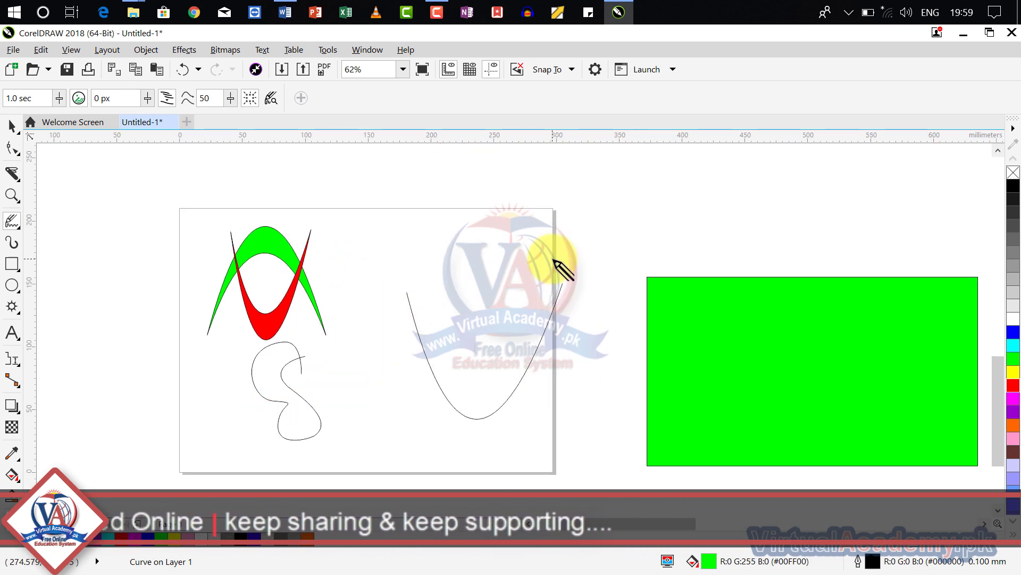
Step: Sketch the closed outline of a thick letter S above the green rectangle with LiveSketch, about 75 mm wide and 120 mm high
{"action": "left_click_drag", "start_coordinate": [553, 260], "coordinate": [355, 404]}
{"action": "mouse_move", "coordinate": [568, 240]}
{"action": "left_mouse_down"}
{"action": "mouse_move", "coordinate": [541, 248]}
{"action": "mouse_move", "coordinate": [537, 292]}
{"action": "left_mouse_up"}
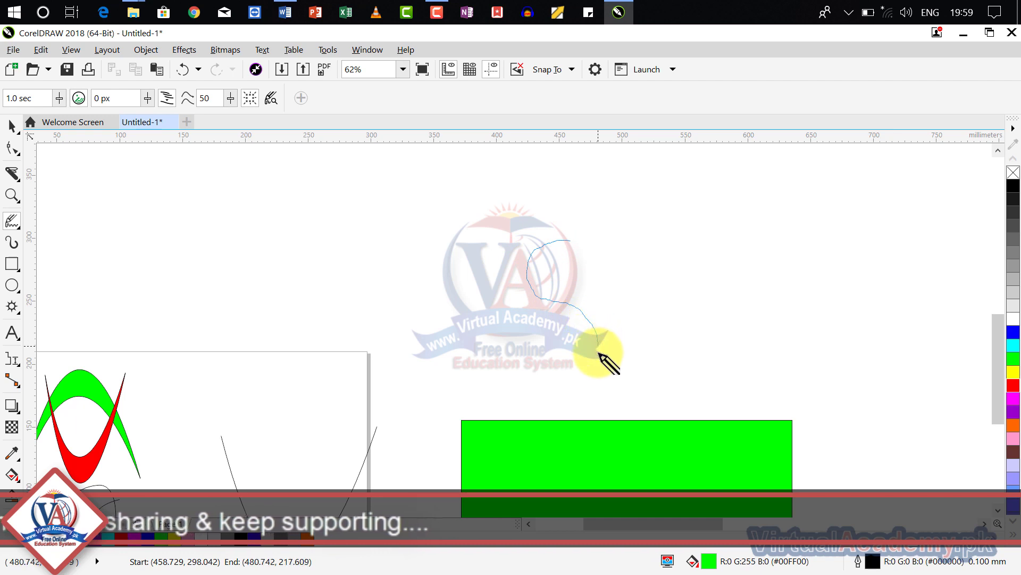
{"action": "left_click_drag", "start_coordinate": [565, 376], "coordinate": [523, 362]}
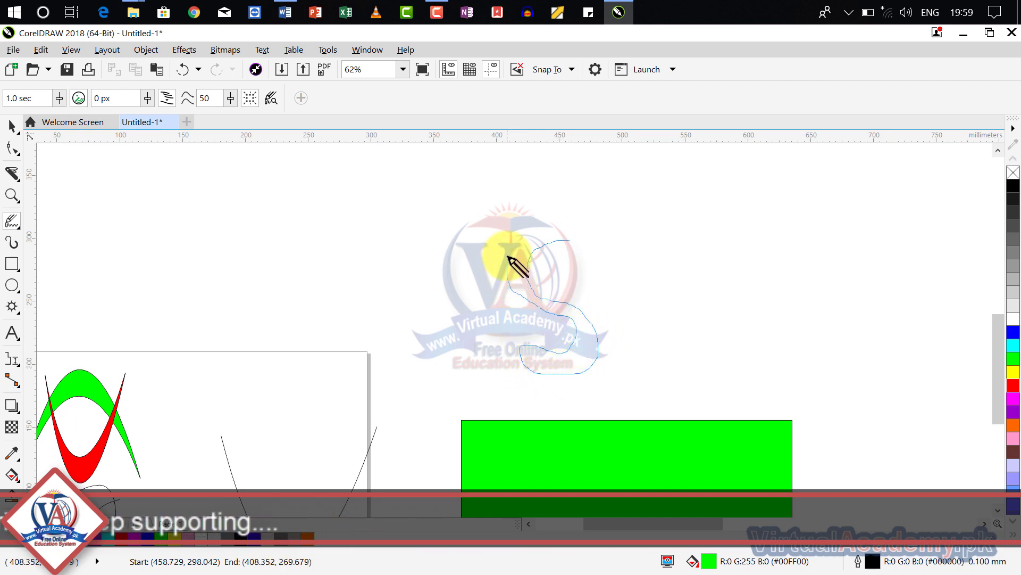
{"action": "mouse_move", "coordinate": [509, 258]}
{"action": "left_mouse_down"}
{"action": "mouse_move", "coordinate": [534, 226]}
{"action": "mouse_move", "coordinate": [585, 237]}
{"action": "mouse_move", "coordinate": [574, 244]}
{"action": "left_mouse_up"}
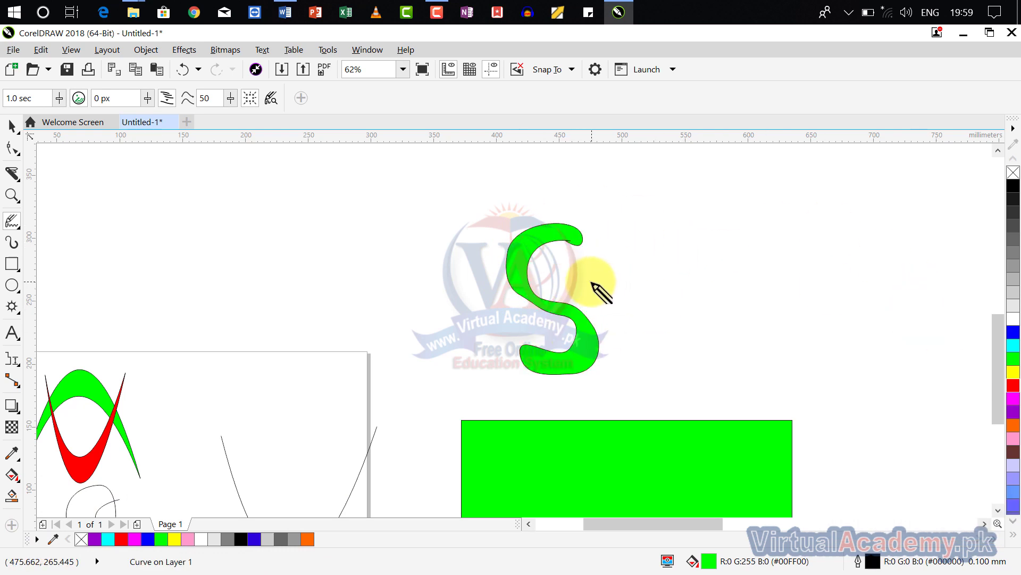
{"action": "left_click_drag", "start_coordinate": [592, 285], "coordinate": [433, 303]}
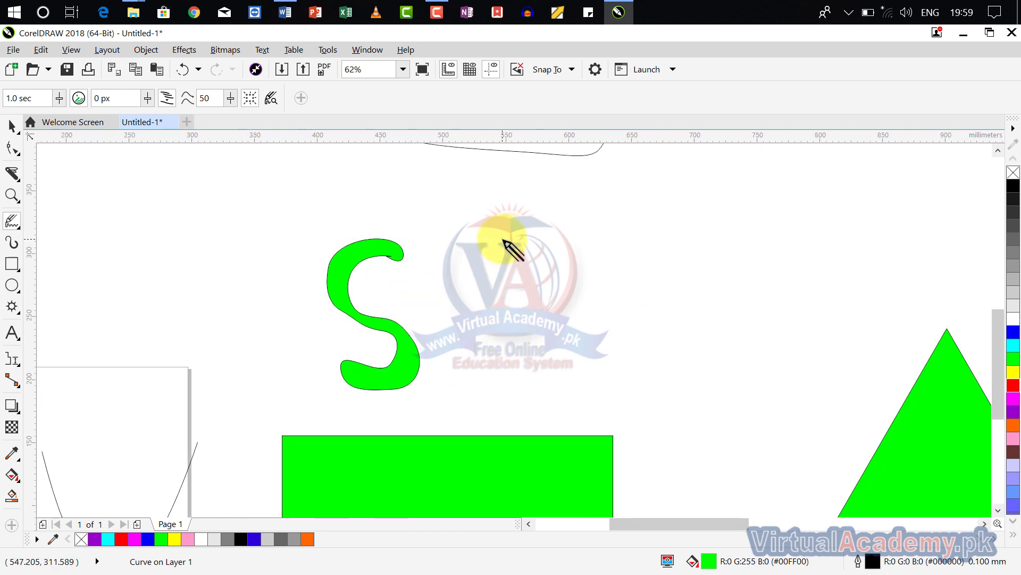